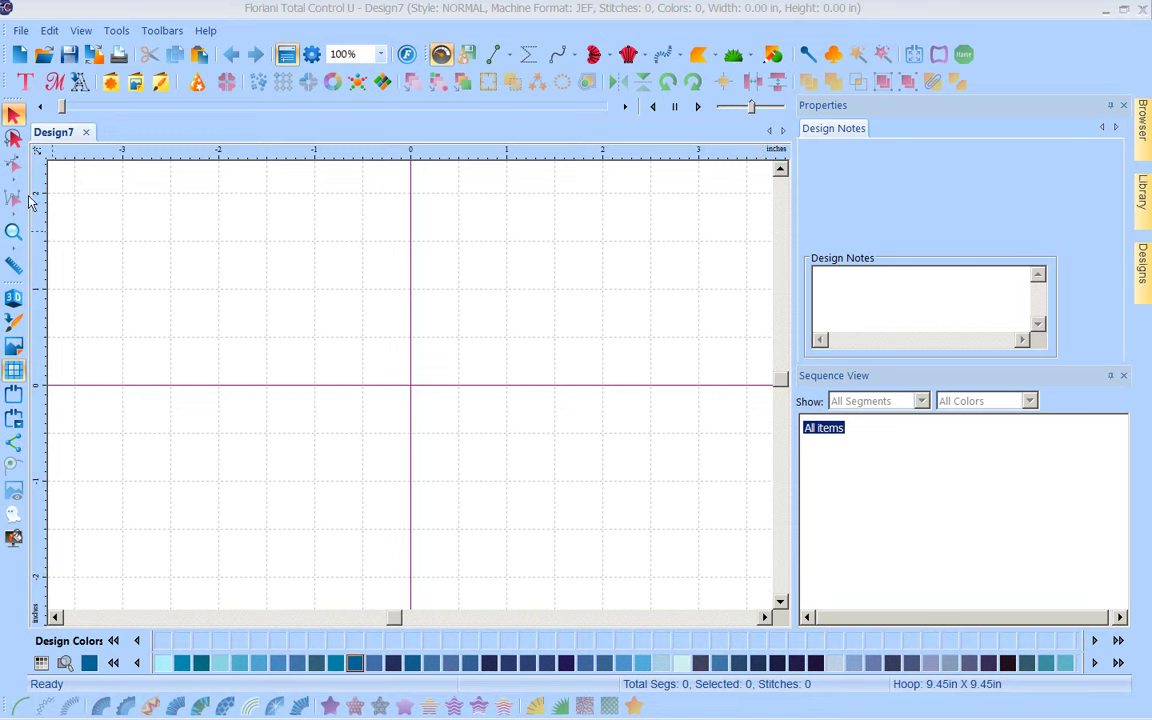
pyautogui.click(22, 428)
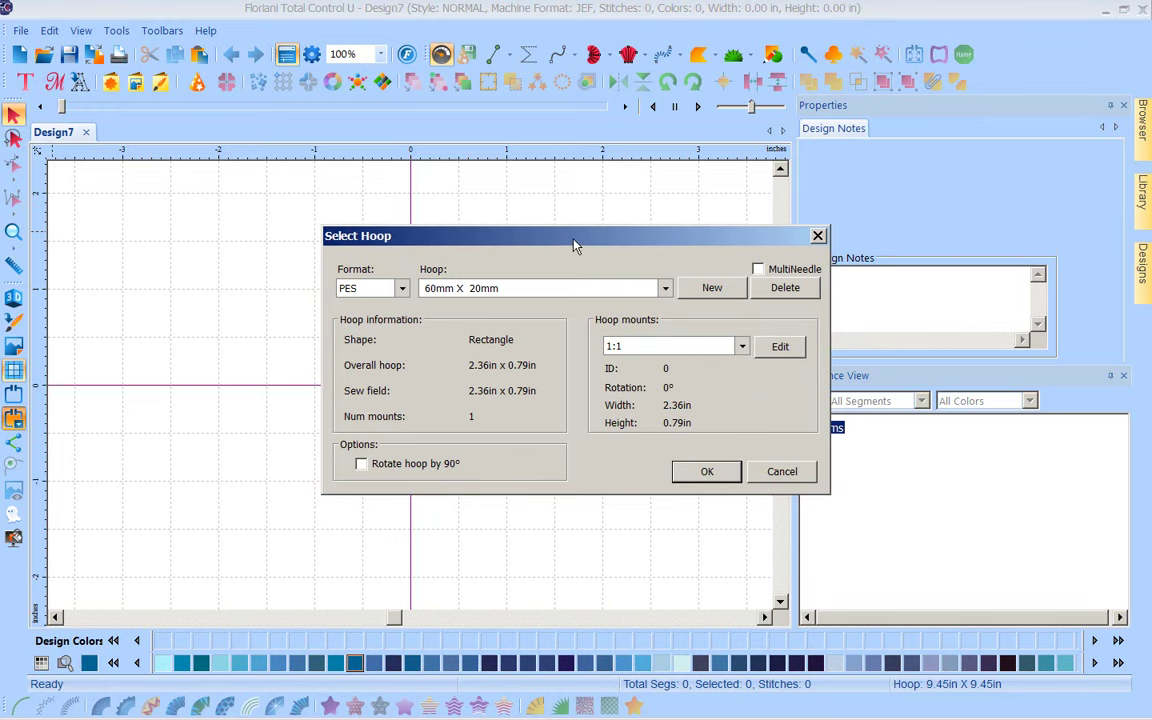
pyautogui.moveTo(574, 246); pyautogui.dragTo(434, 198)
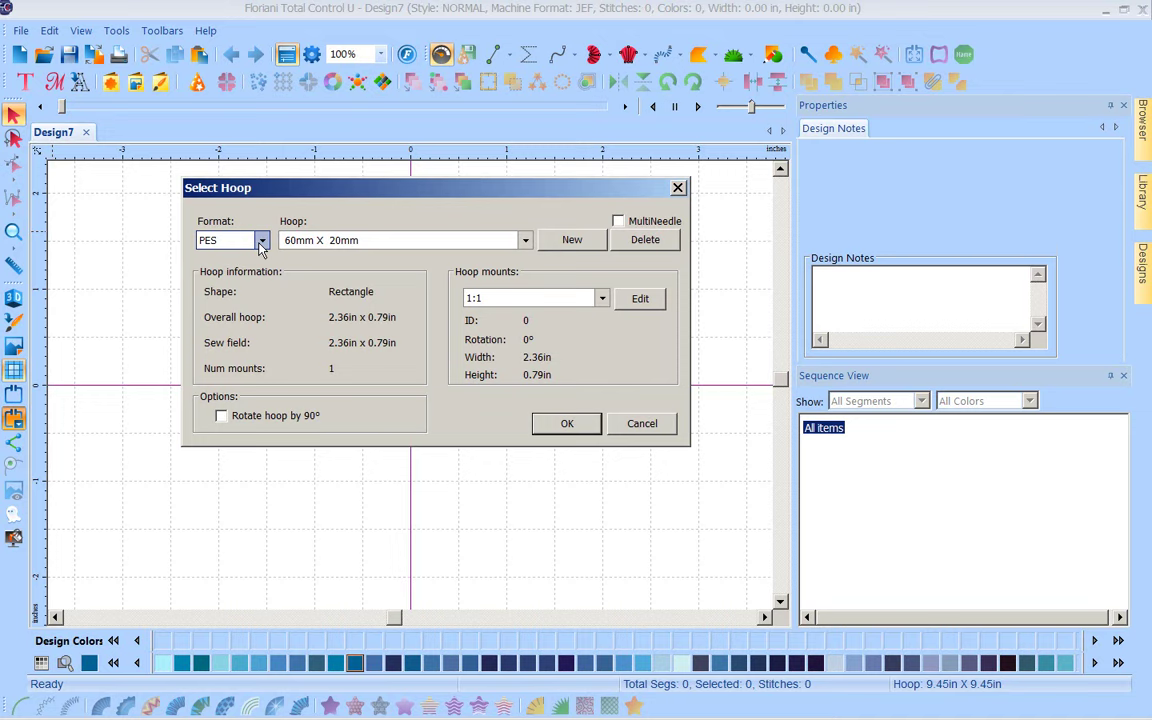
pyautogui.click(525, 242)
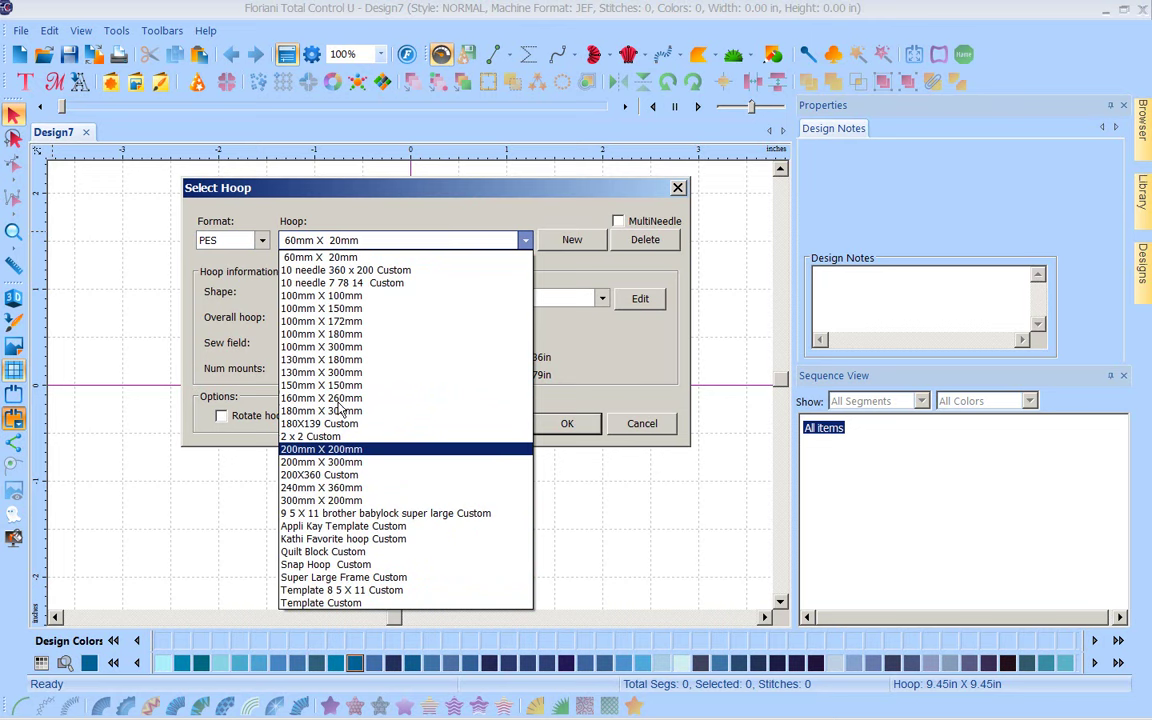
pyautogui.click(363, 212)
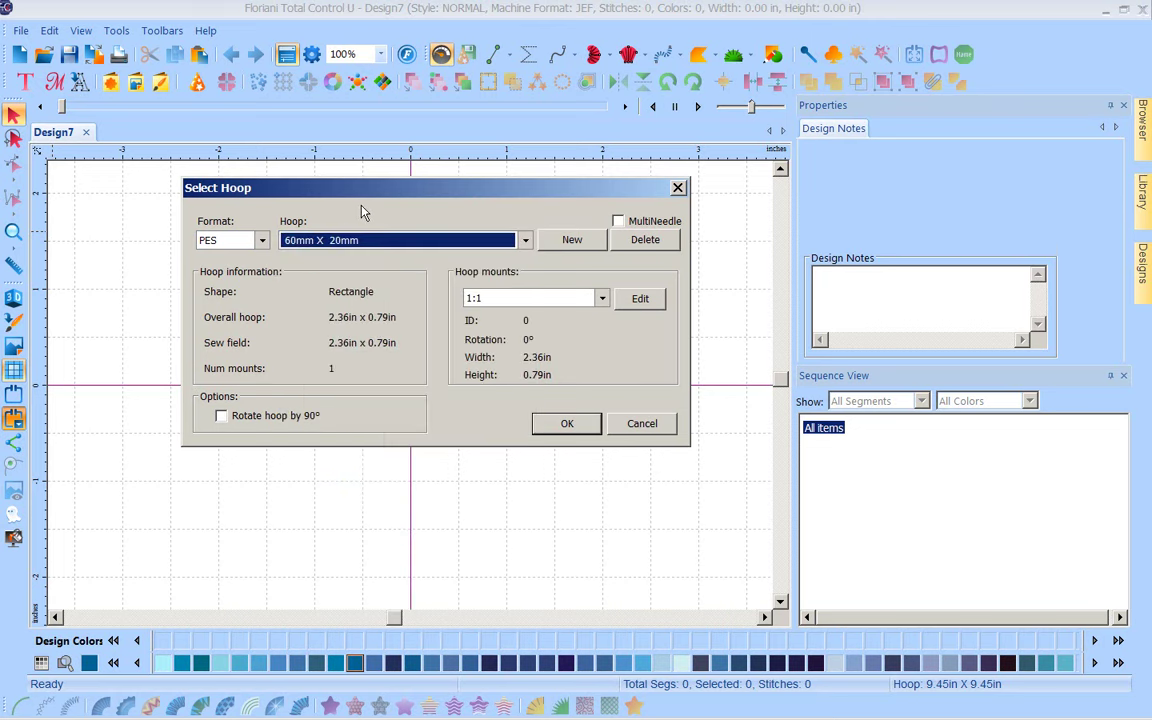
pyautogui.click(619, 222)
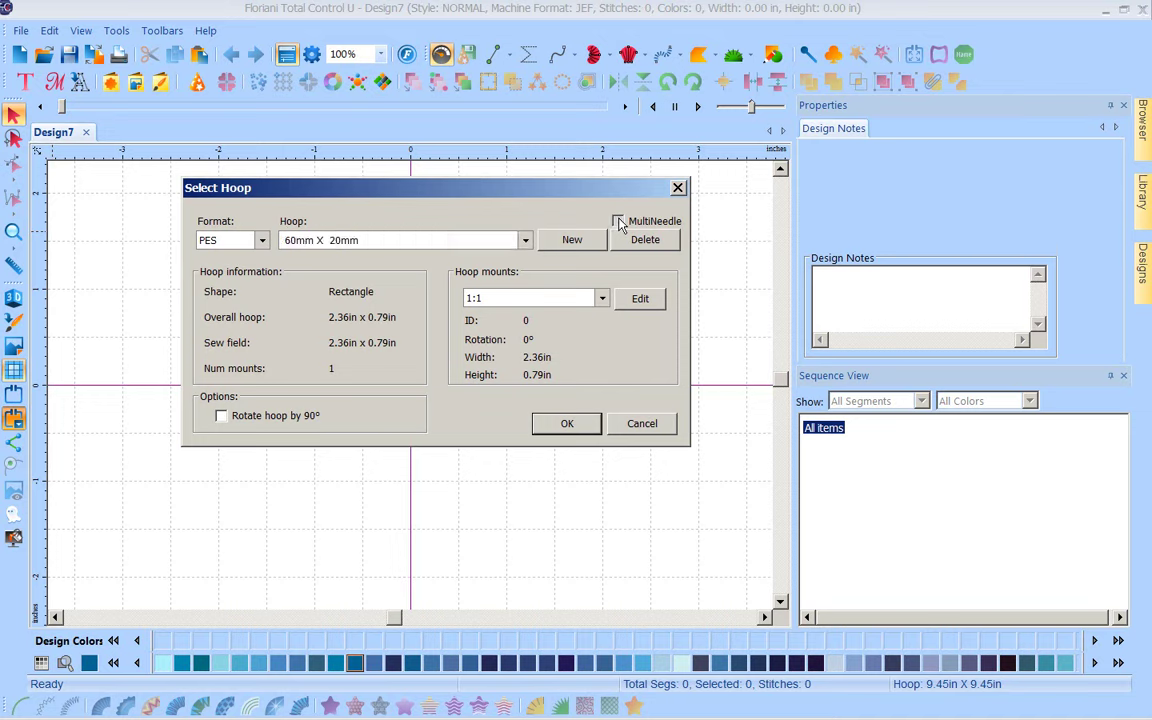
pyautogui.click(618, 222)
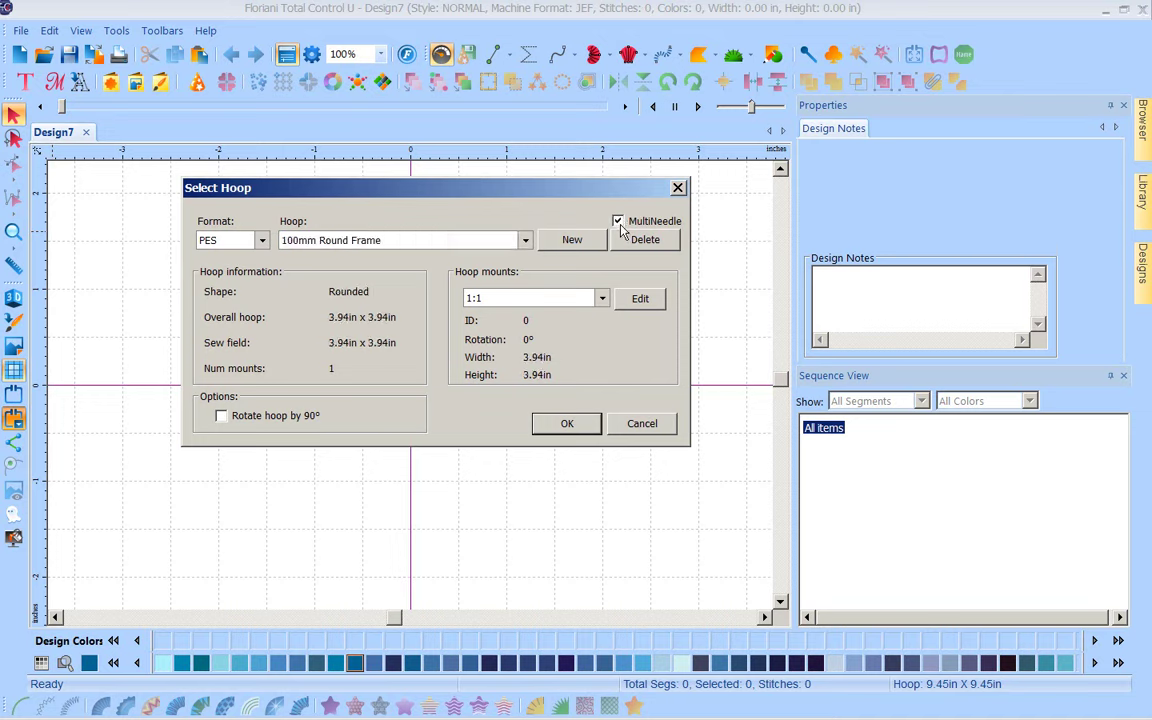
pyautogui.click(524, 241)
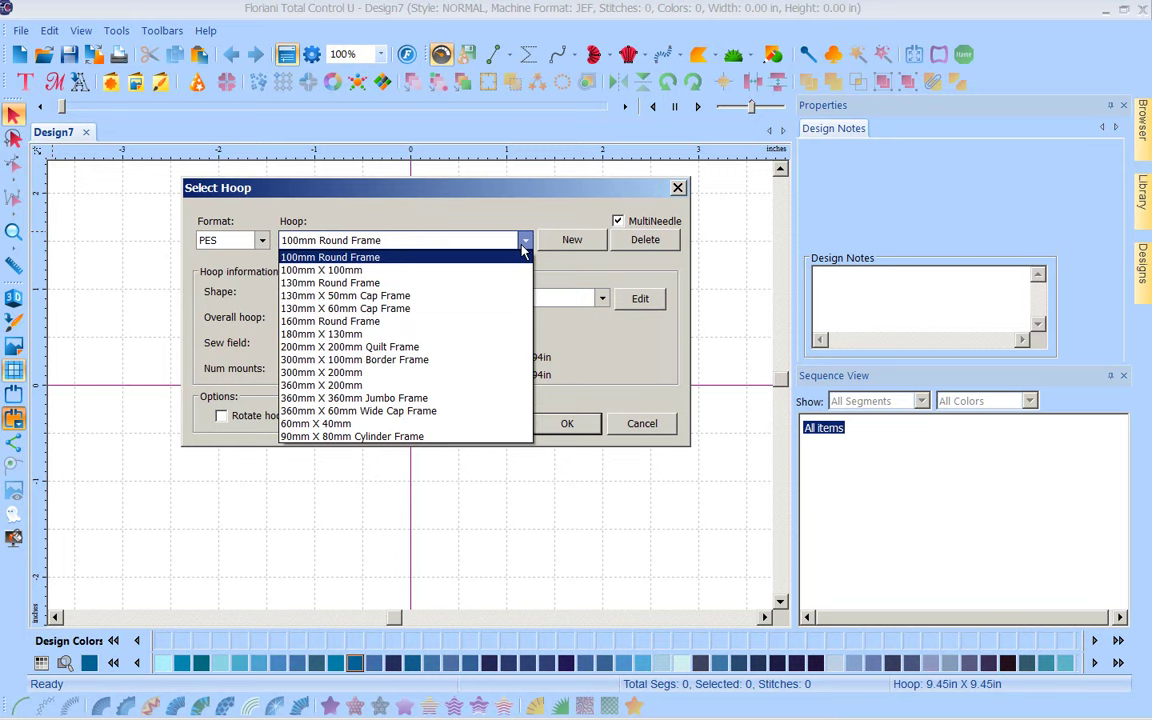
pyautogui.click(501, 216)
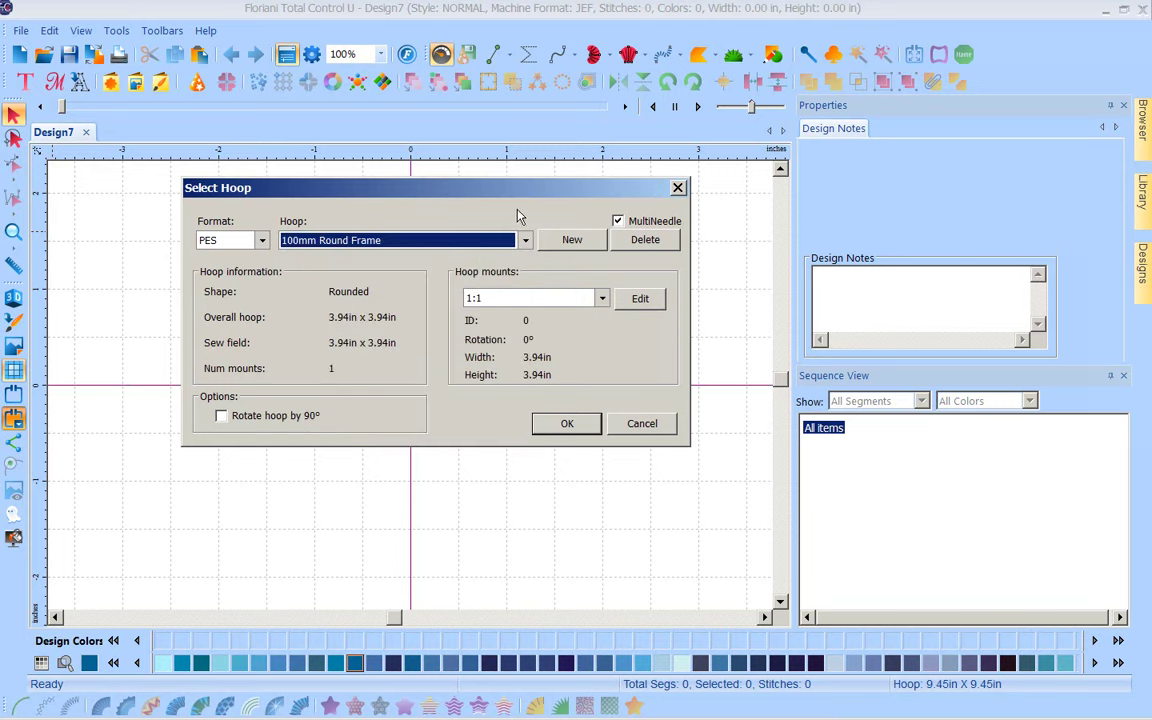
pyautogui.click(618, 221)
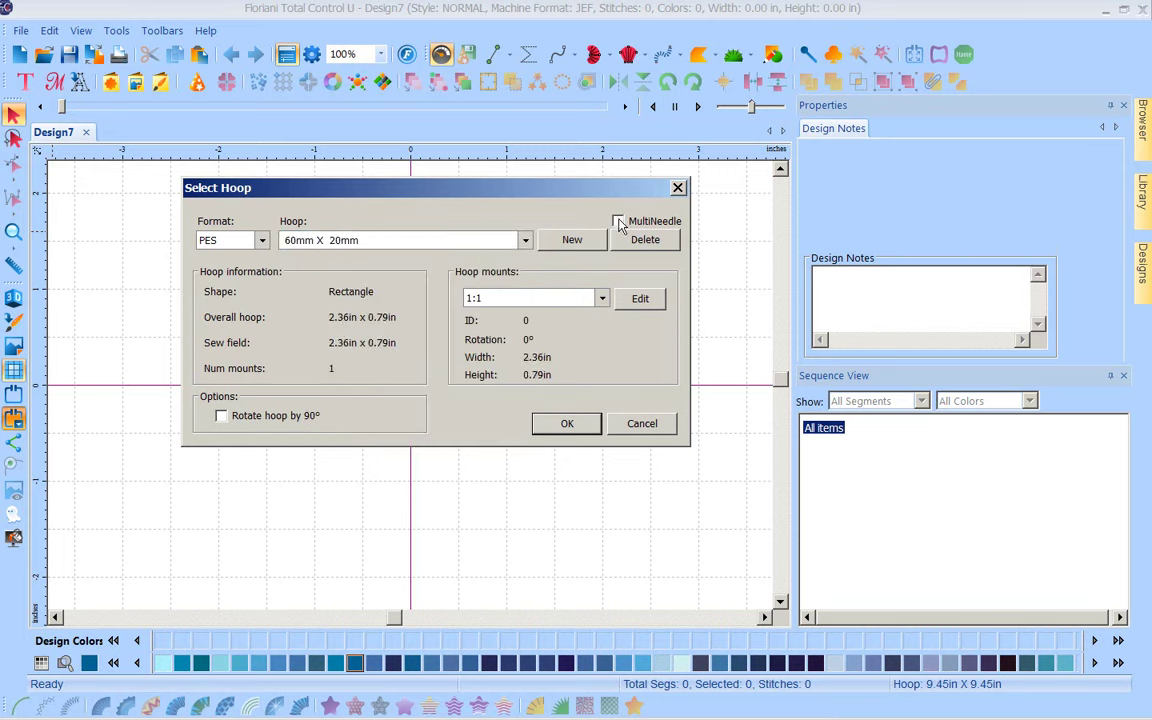
pyautogui.click(571, 244)
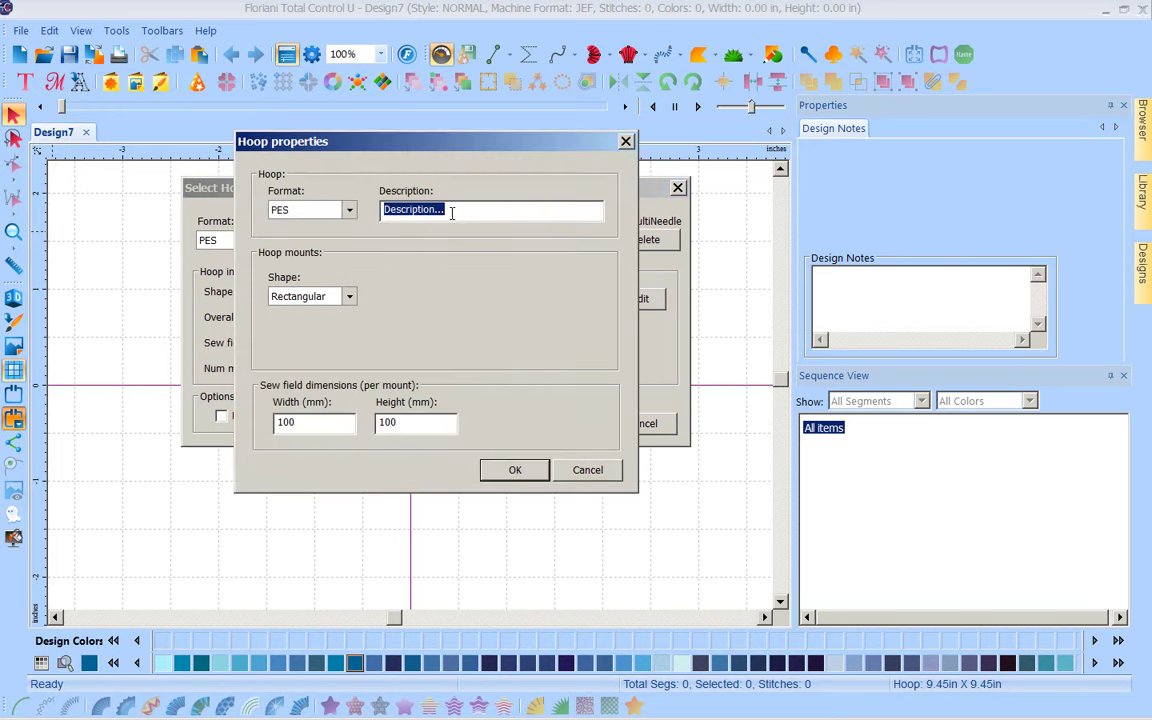
# Step: Define a rectangular custom hoop '240 X 240 Upgrade' with width and height 240 mm
pyautogui.write('2')
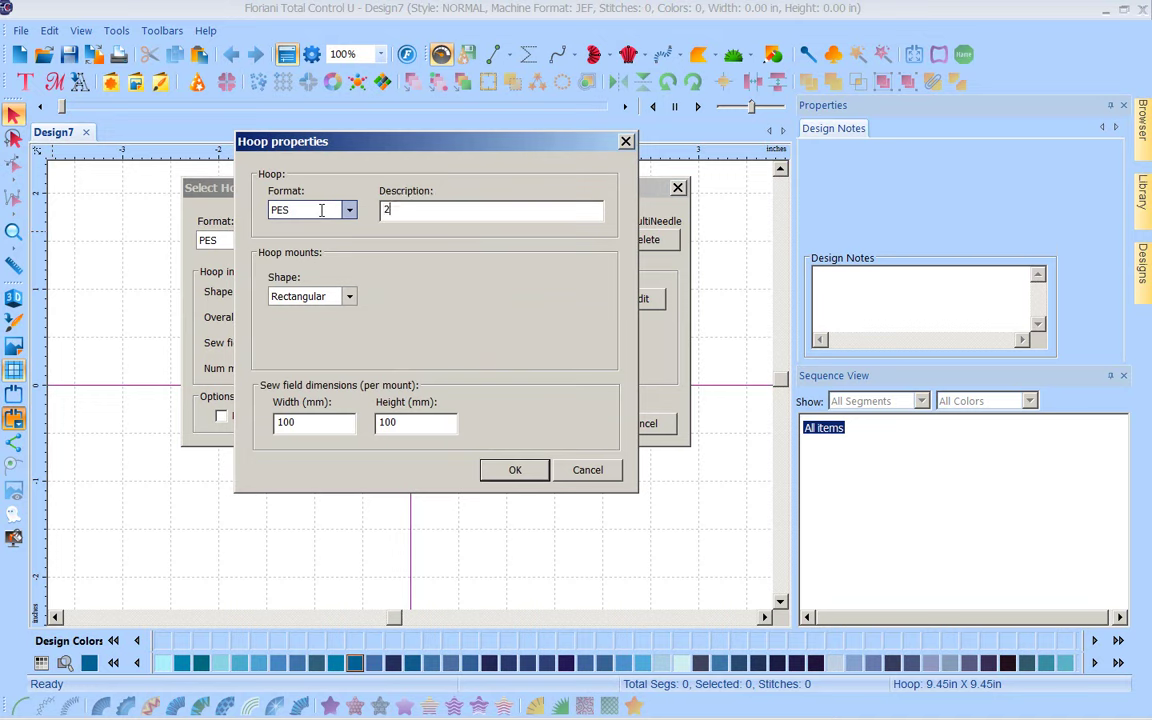
pyautogui.write('40 X 240 Upgrade')
pyautogui.click(349, 298)
pyautogui.click(350, 298)
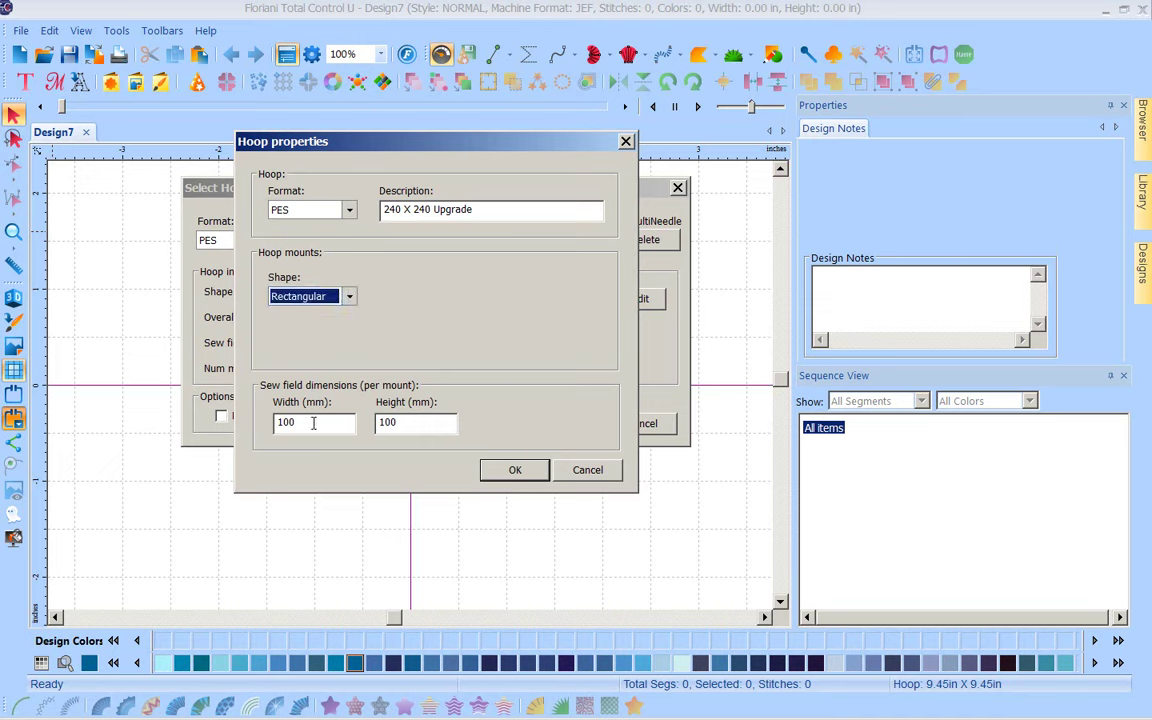
pyautogui.moveTo(313, 423); pyautogui.dragTo(232, 422)
pyautogui.write('240')
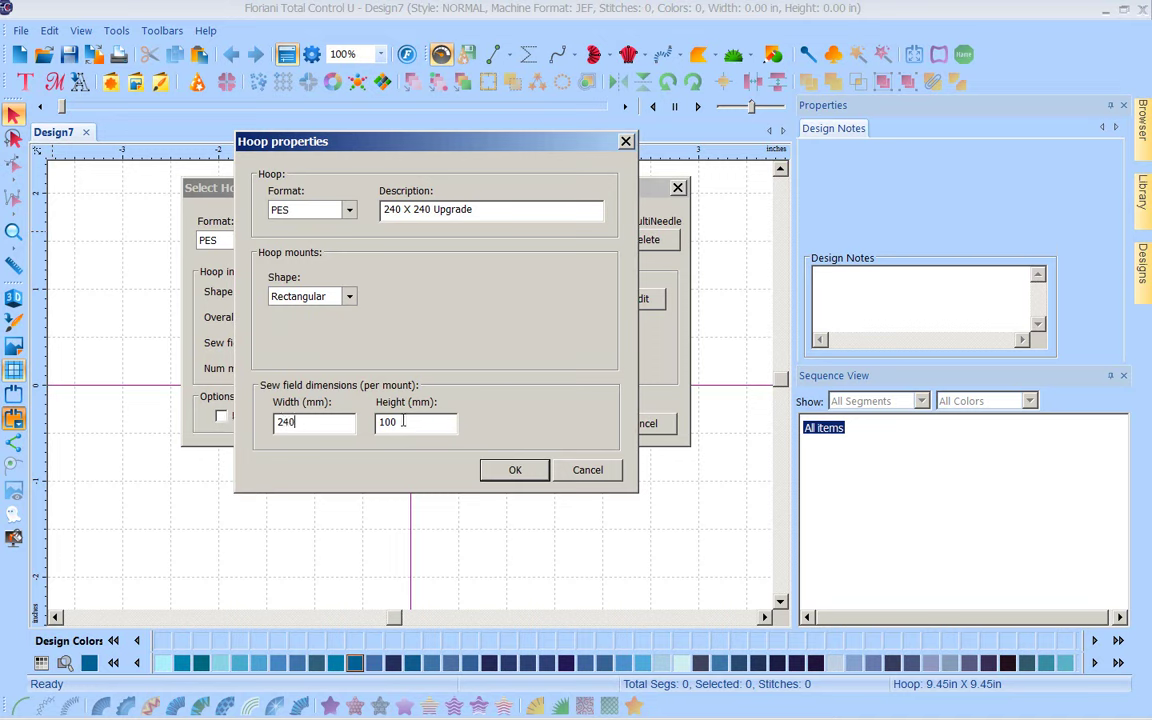
pyautogui.moveTo(415, 422); pyautogui.dragTo(374, 422)
pyautogui.write('240')
pyautogui.click(520, 471)
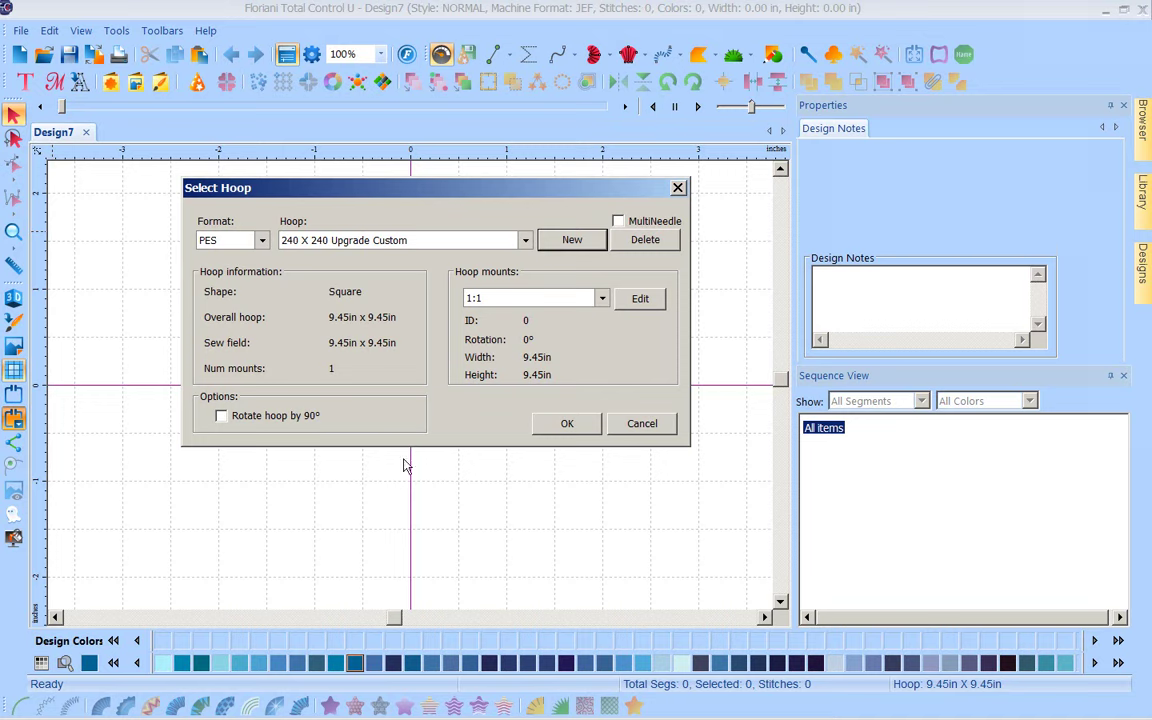
# Step: Apply the new 9.45 x 9.45 in '240 X 240 Upgrade' hoop to Design7
pyautogui.click(567, 426)
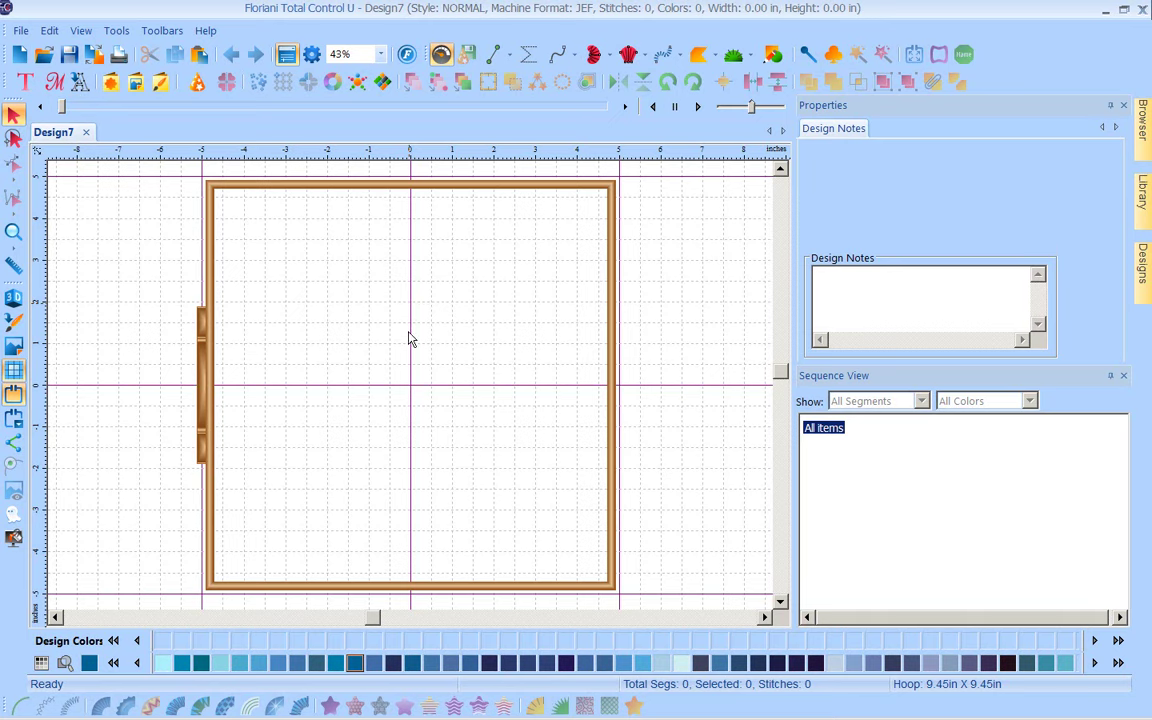
# Step: Browse the design library to the Free Monthly Designs AUGUST > August2016 folder
pyautogui.click(1145, 268)
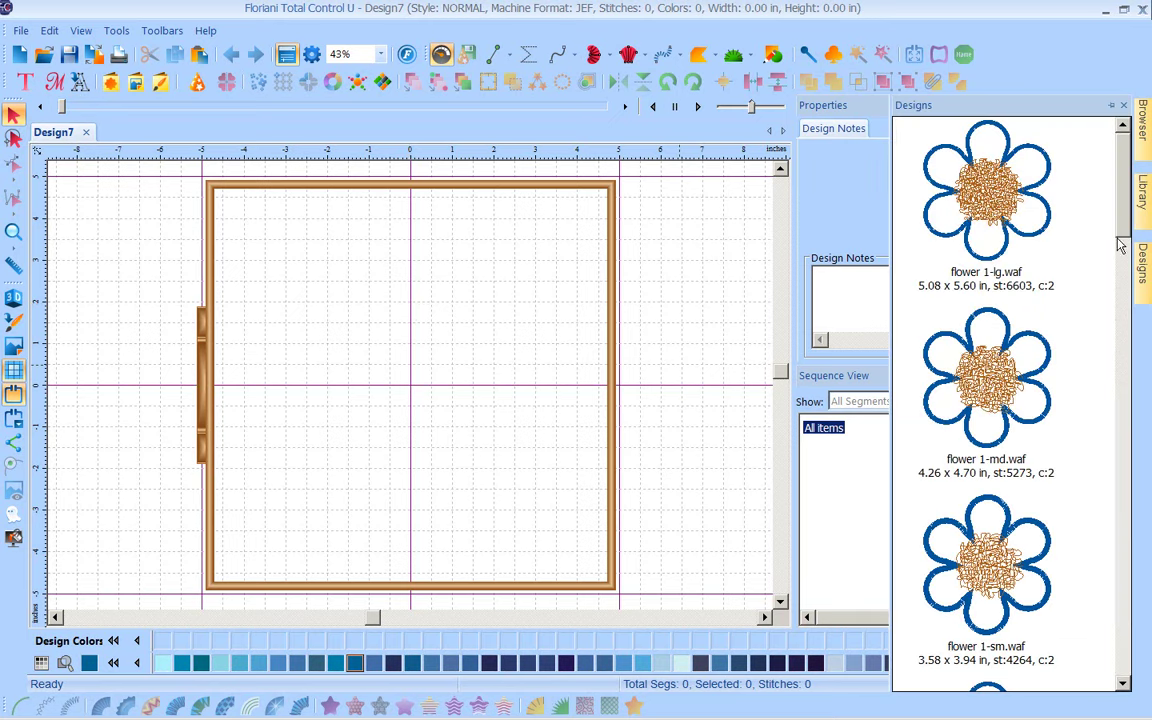
pyautogui.click(1145, 195)
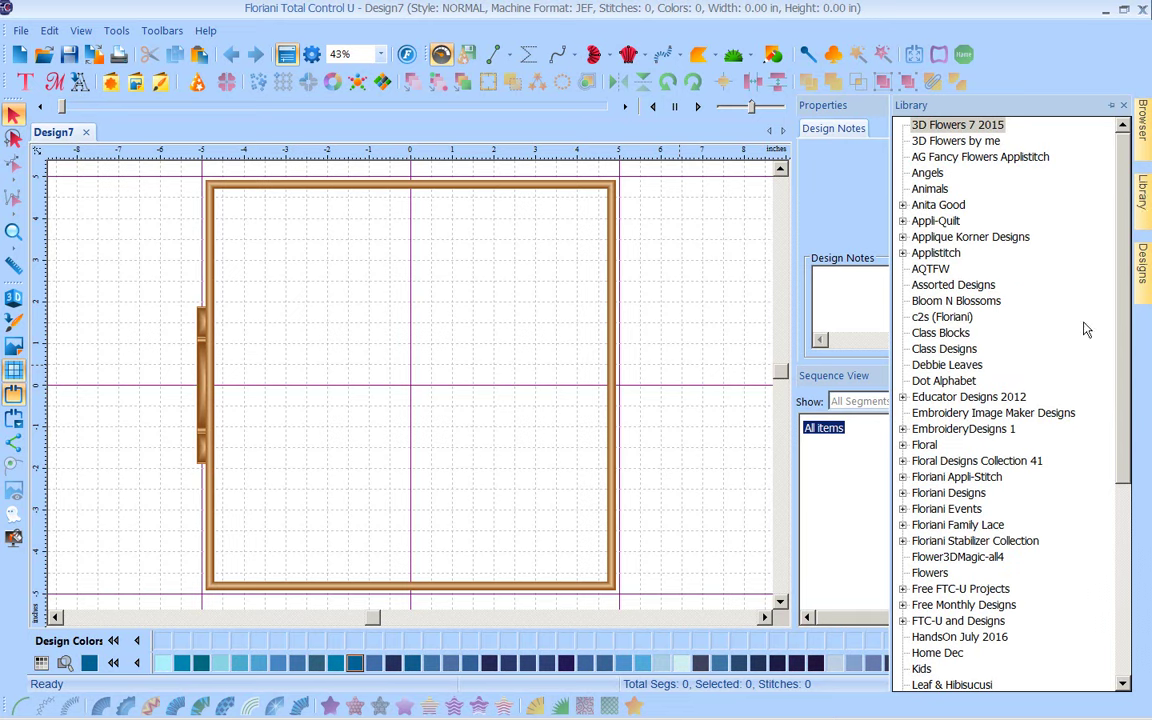
pyautogui.scroll(-2, 1010, 305)
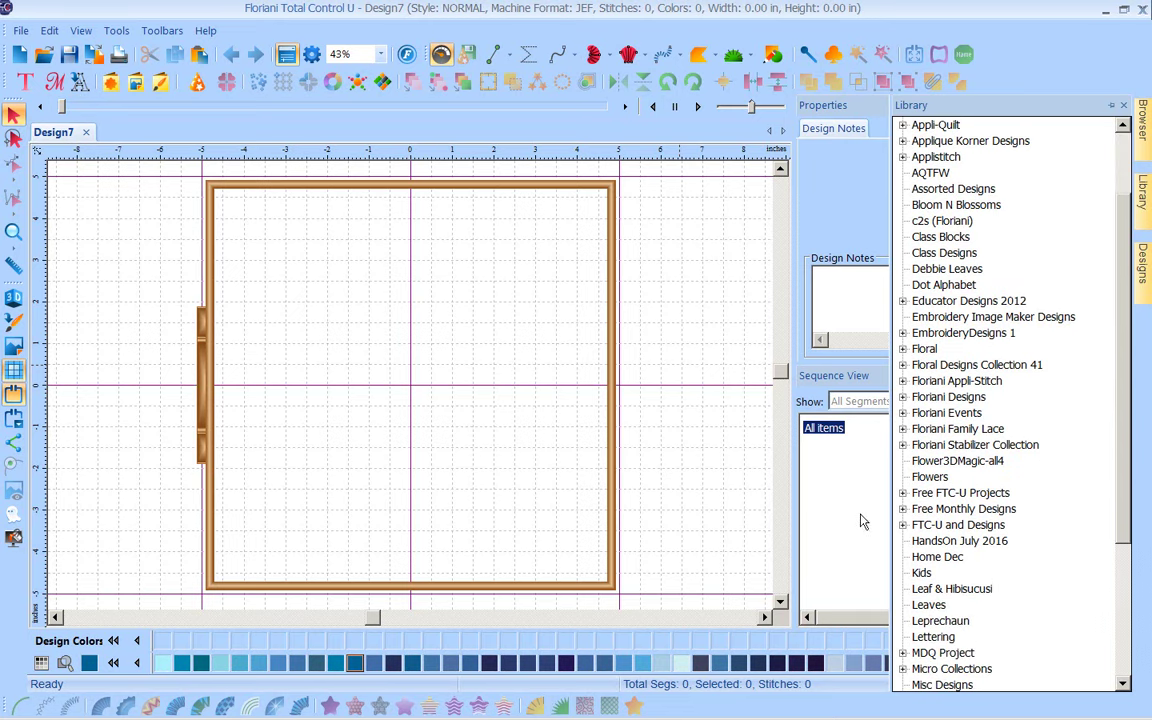
pyautogui.click(1146, 205)
pyautogui.click(904, 509)
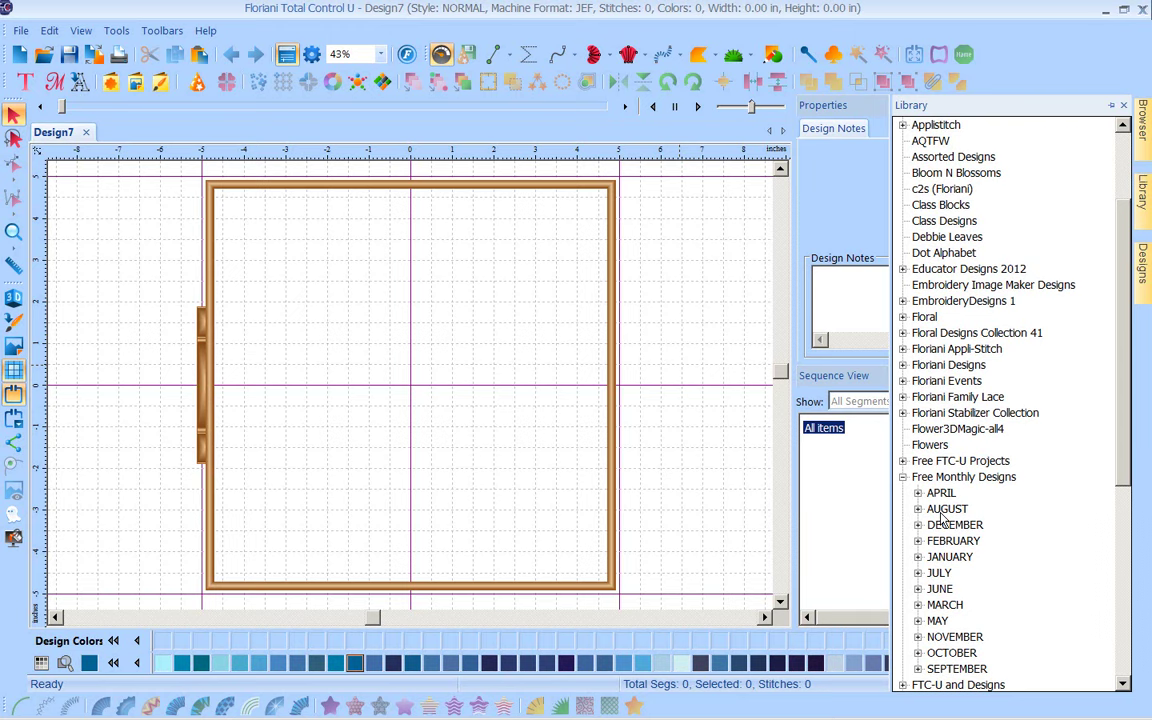
pyautogui.click(918, 509)
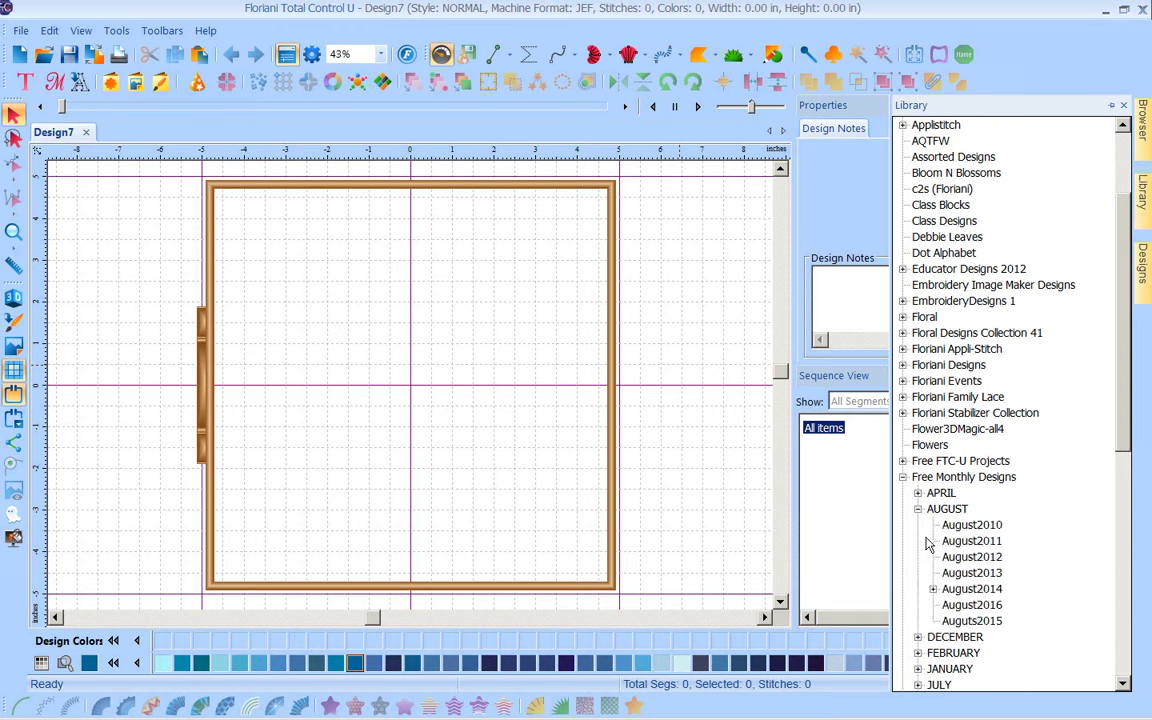
pyautogui.click(990, 607)
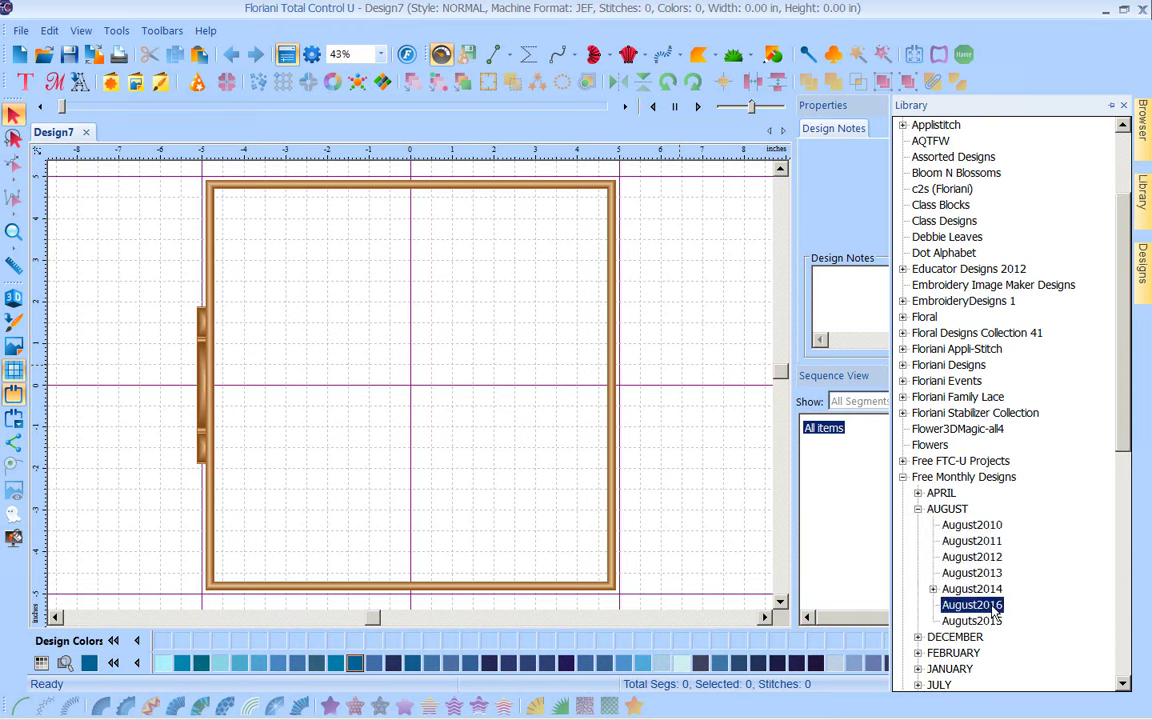
# Step: Place the apple design inside the hoop and fit the whole hoop in view
pyautogui.click(1146, 275)
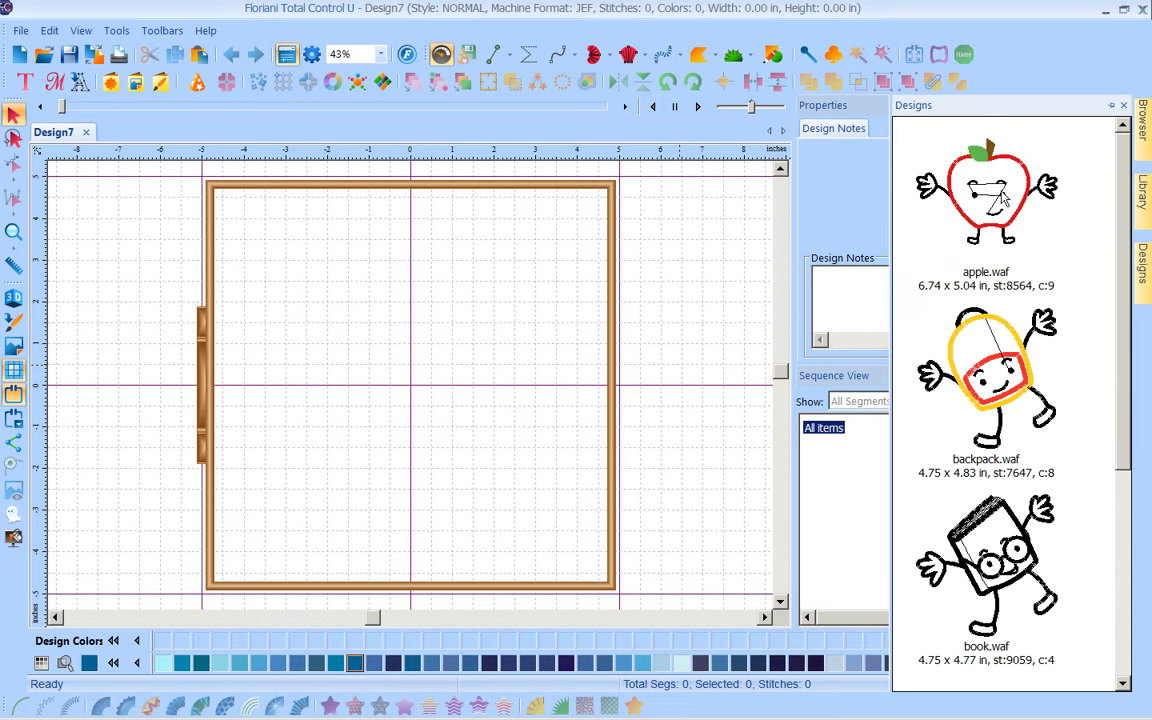
pyautogui.moveTo(1003, 200); pyautogui.dragTo(407, 390)
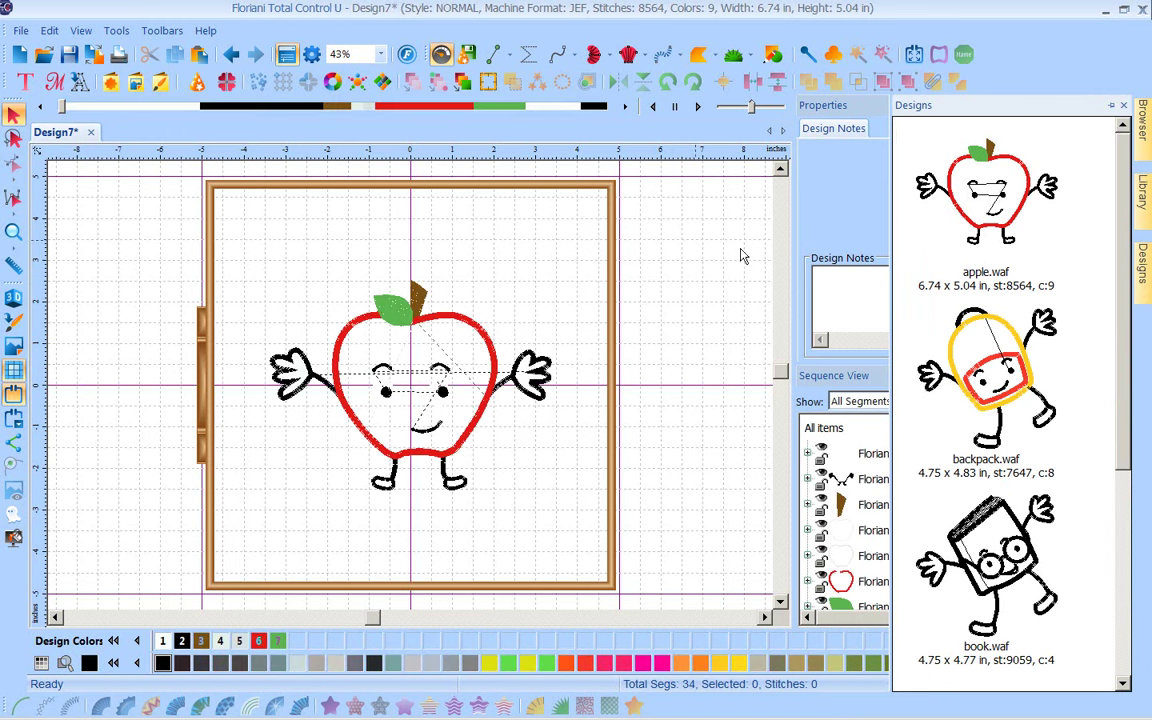
pyautogui.click(915, 55)
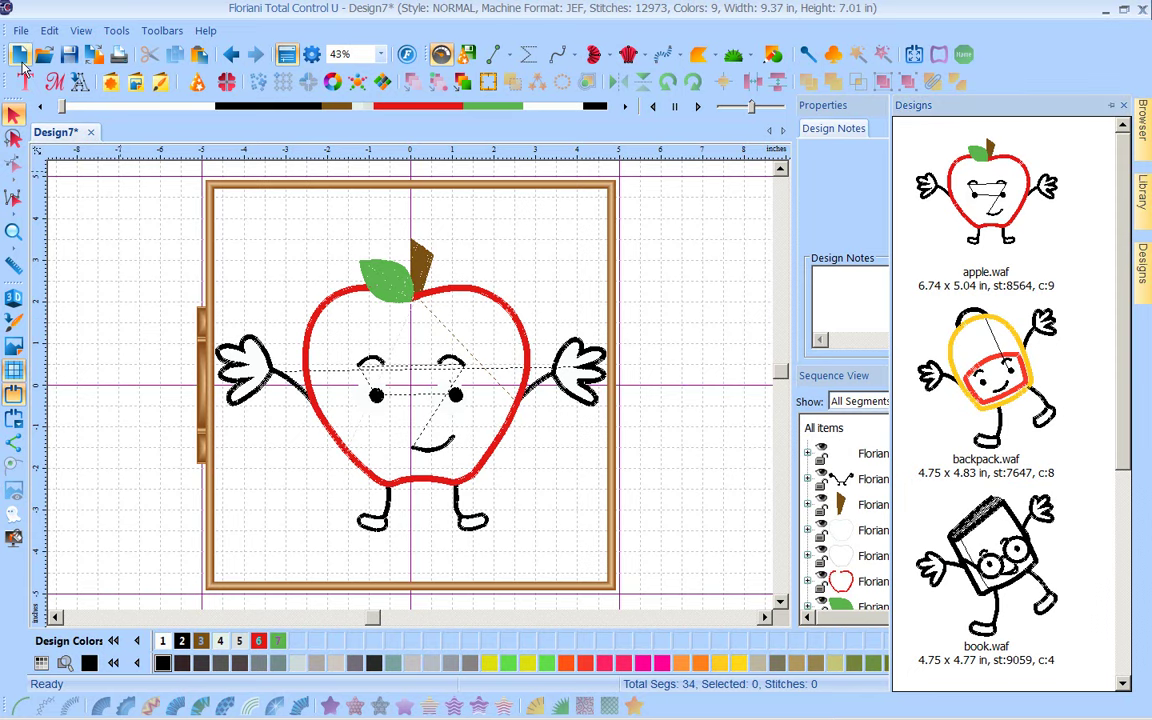
# Step: On a new Design8 page, insert the butterfly 003 custom shape (3.42 x 2.54 in)
pyautogui.click(20, 56)
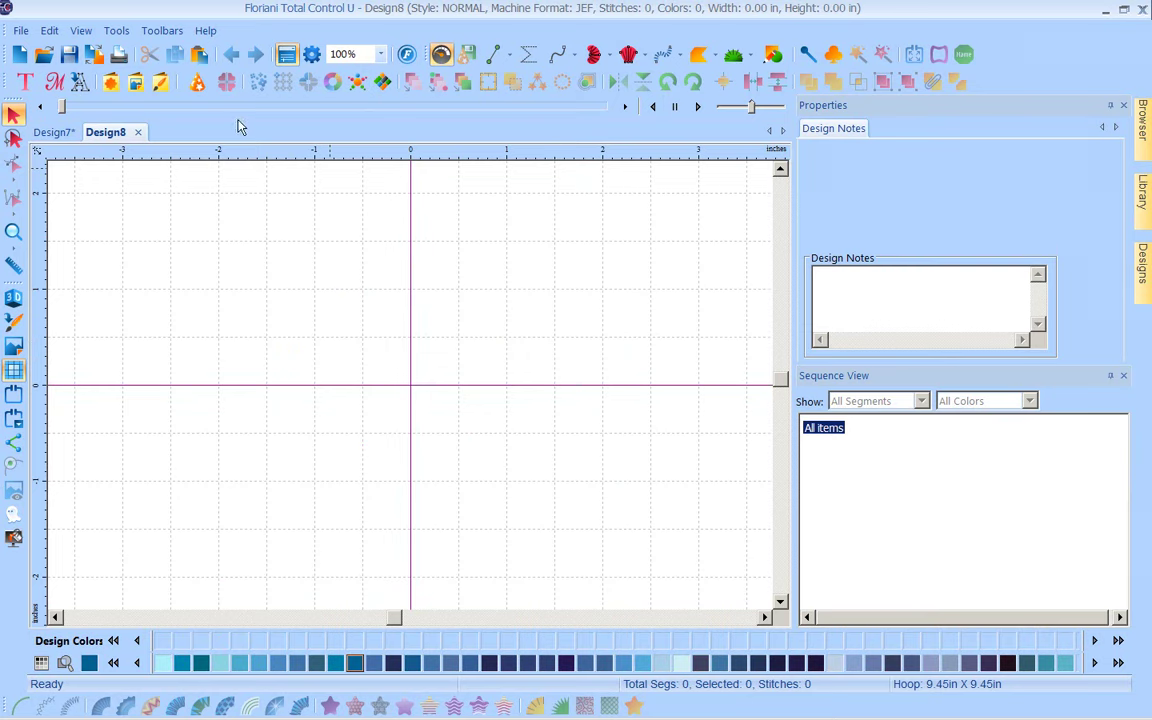
pyautogui.click(110, 84)
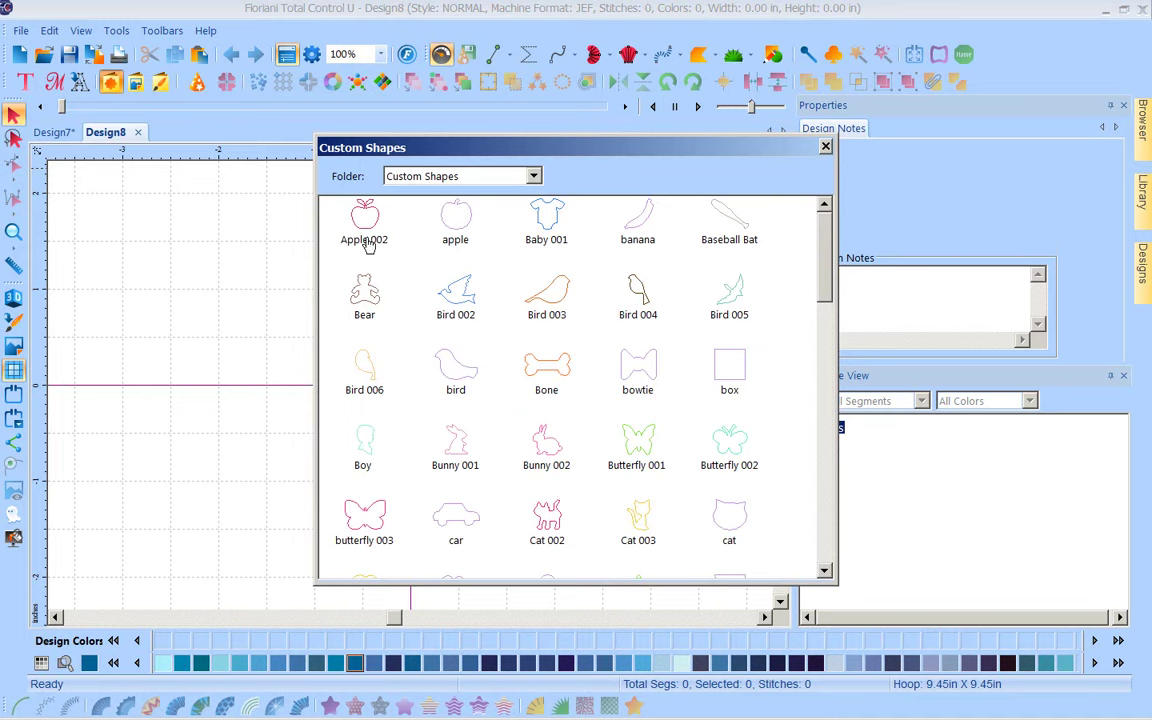
pyautogui.doubleClick(362, 512)
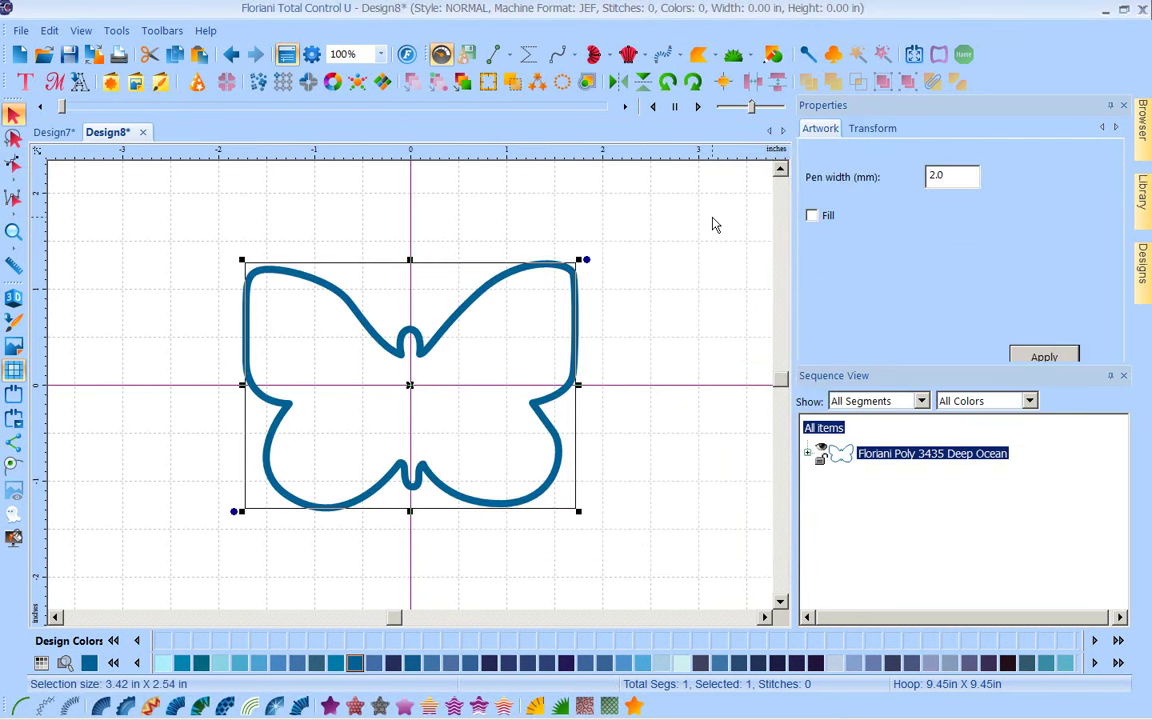
pyautogui.click(887, 131)
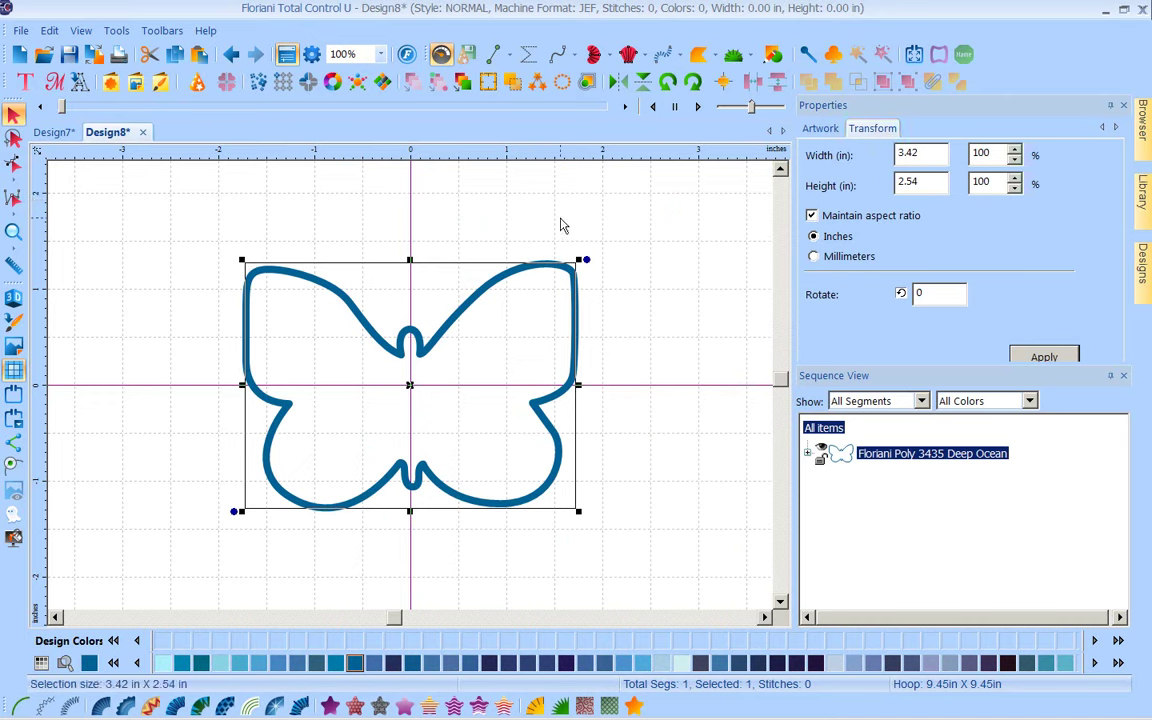
pyautogui.click(674, 304)
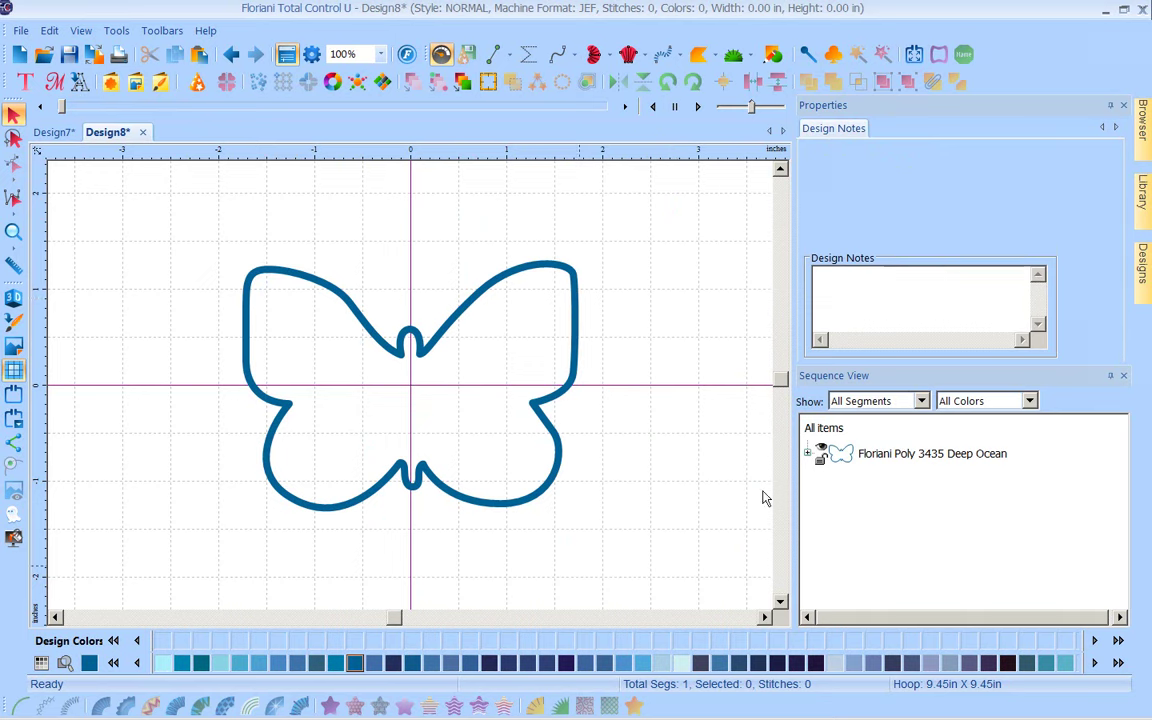
pyautogui.click(492, 294)
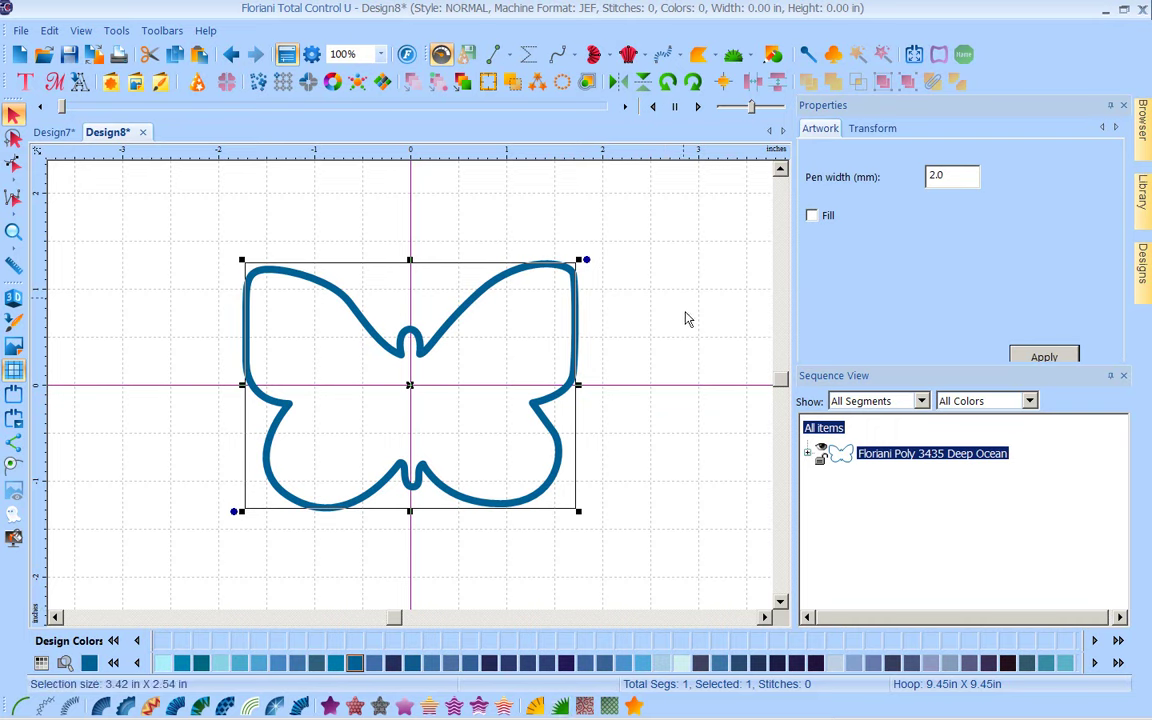
# Step: Convert the butterfly into a 3-colour satin appliqué of 2221 stitches
pyautogui.click(560, 706)
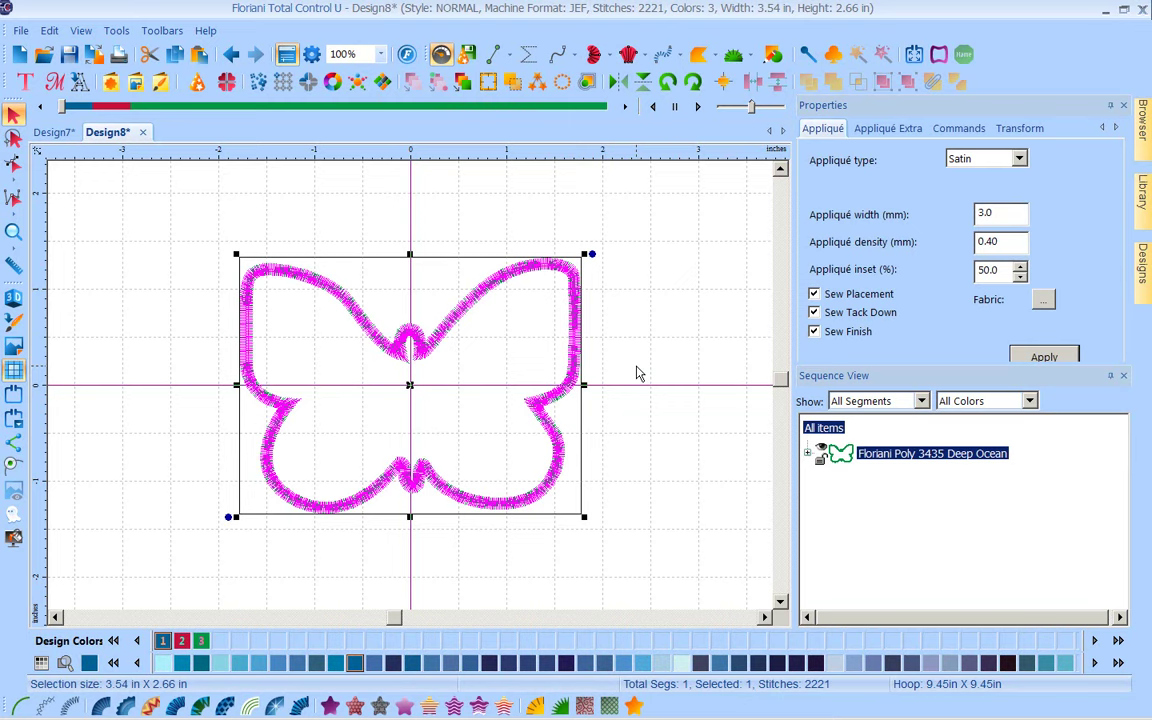
pyautogui.click(688, 364)
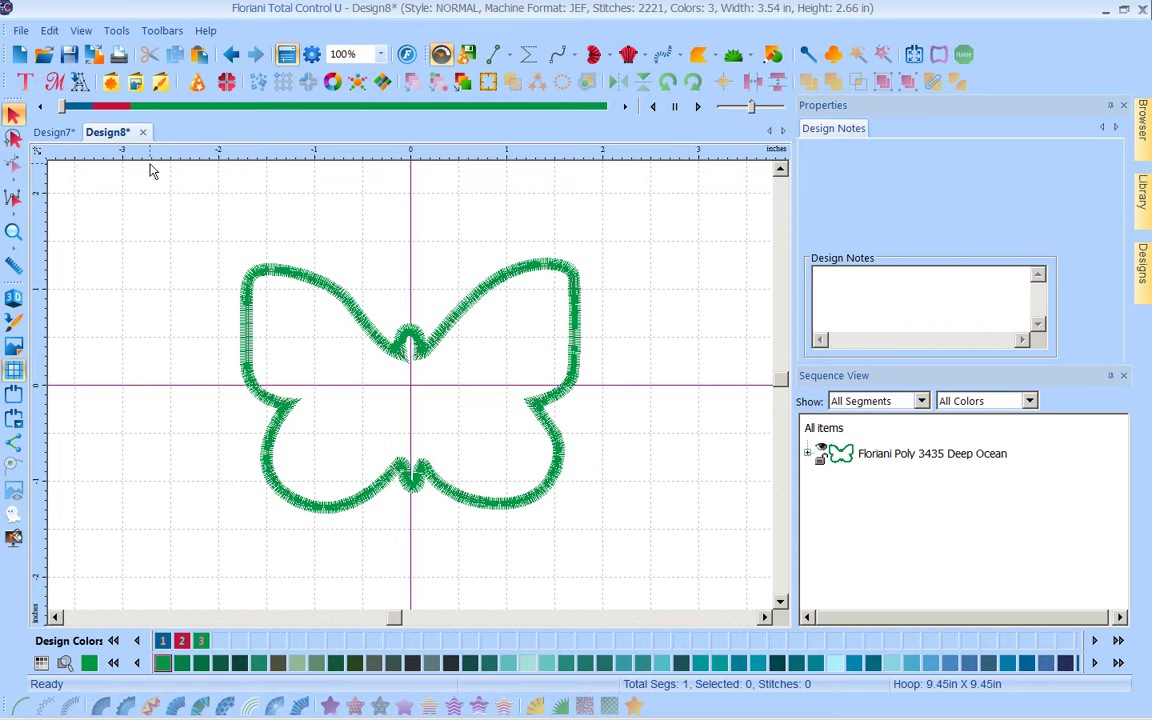
# Step: Export the butterfly artwork as an SVG file named 'Butterfly'
pyautogui.click(21, 31)
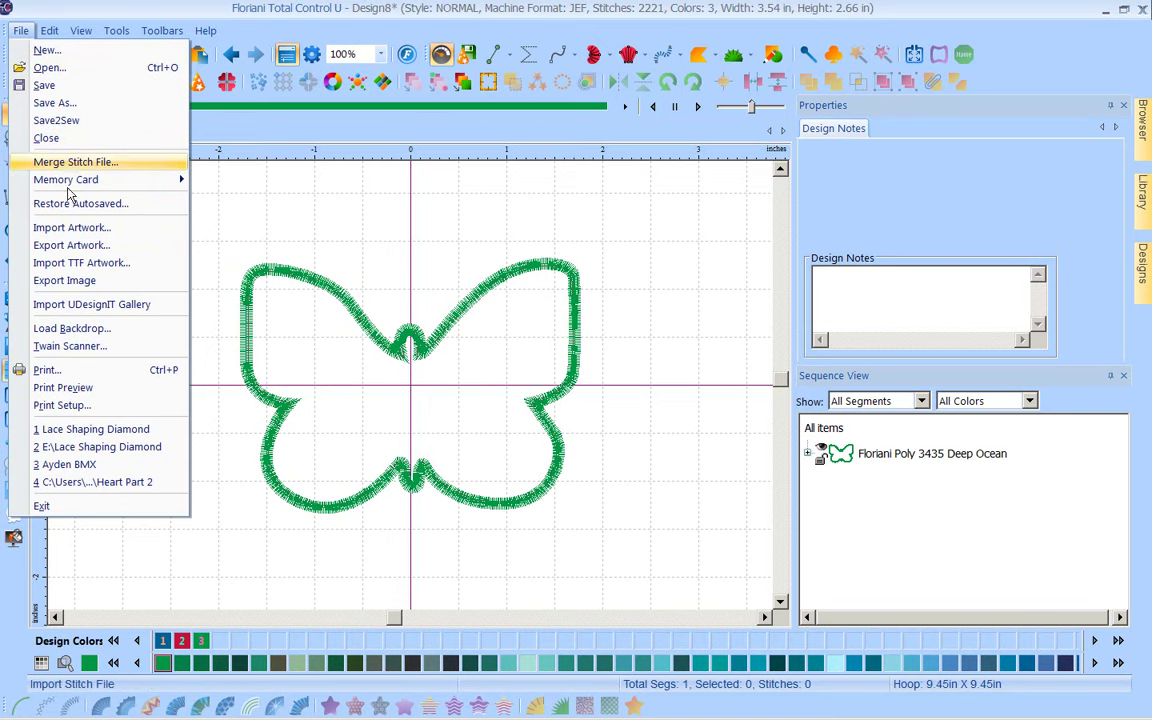
pyautogui.click(70, 246)
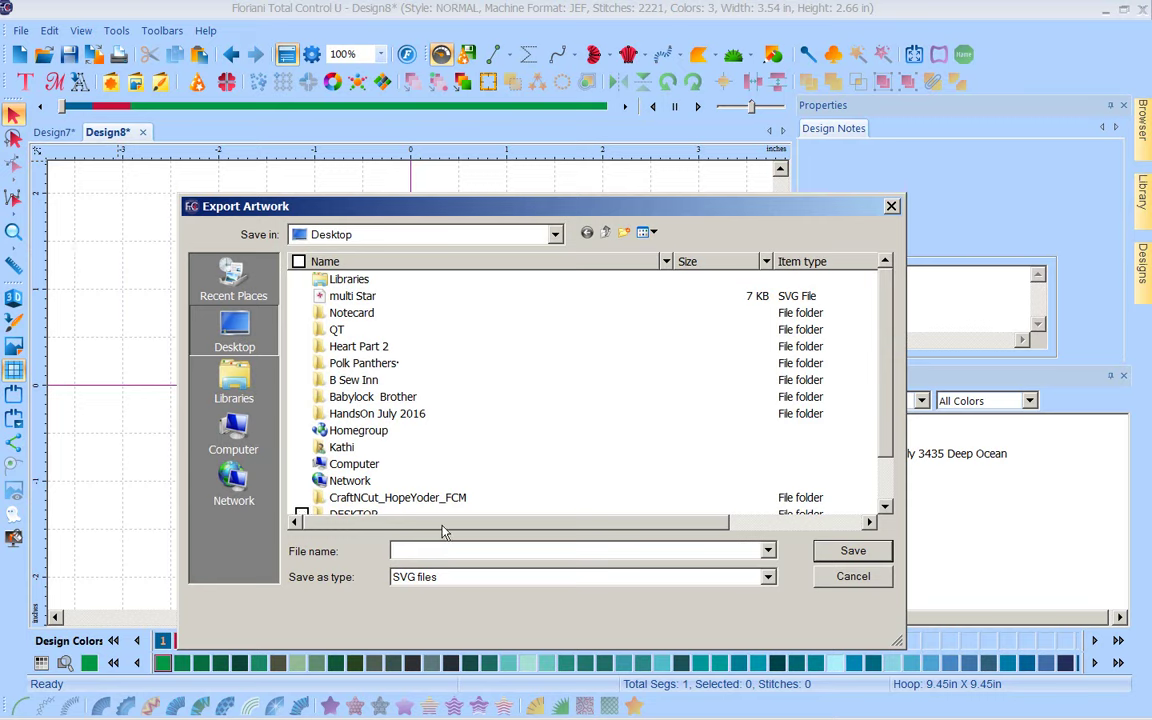
pyautogui.write('Burr')
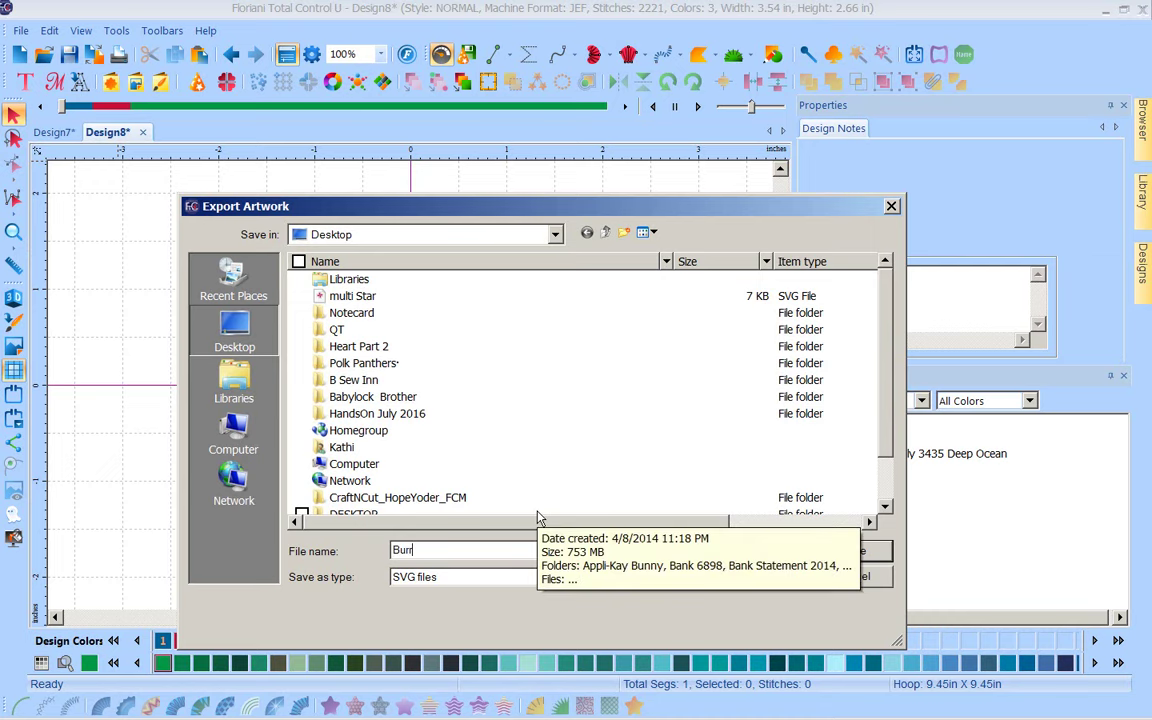
pyautogui.press('BackSpace')
pyautogui.press('BackSpace')
pyautogui.write('tterfly')
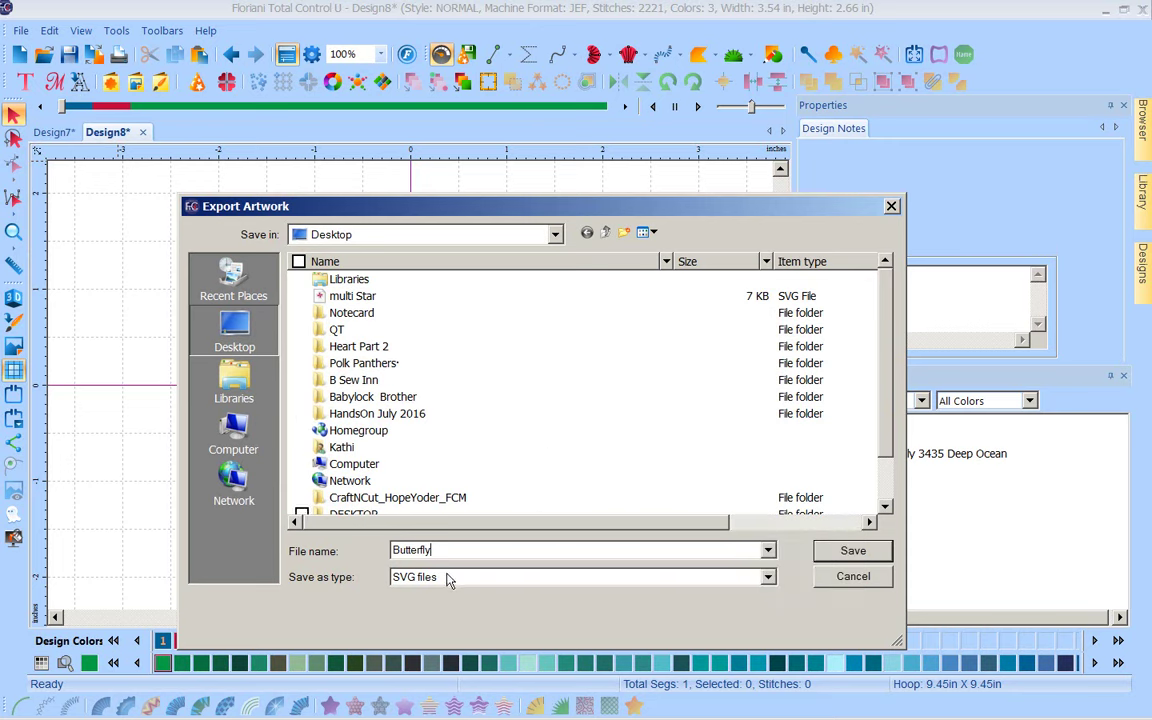
pyautogui.click(768, 577)
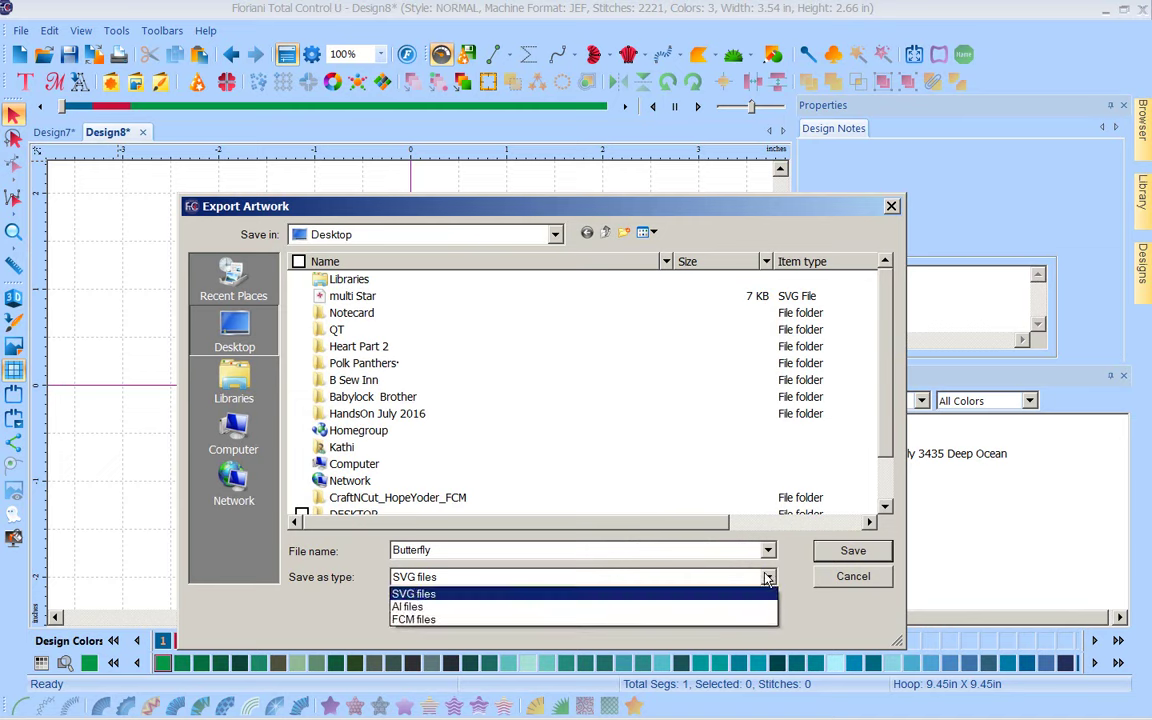
pyautogui.click(437, 596)
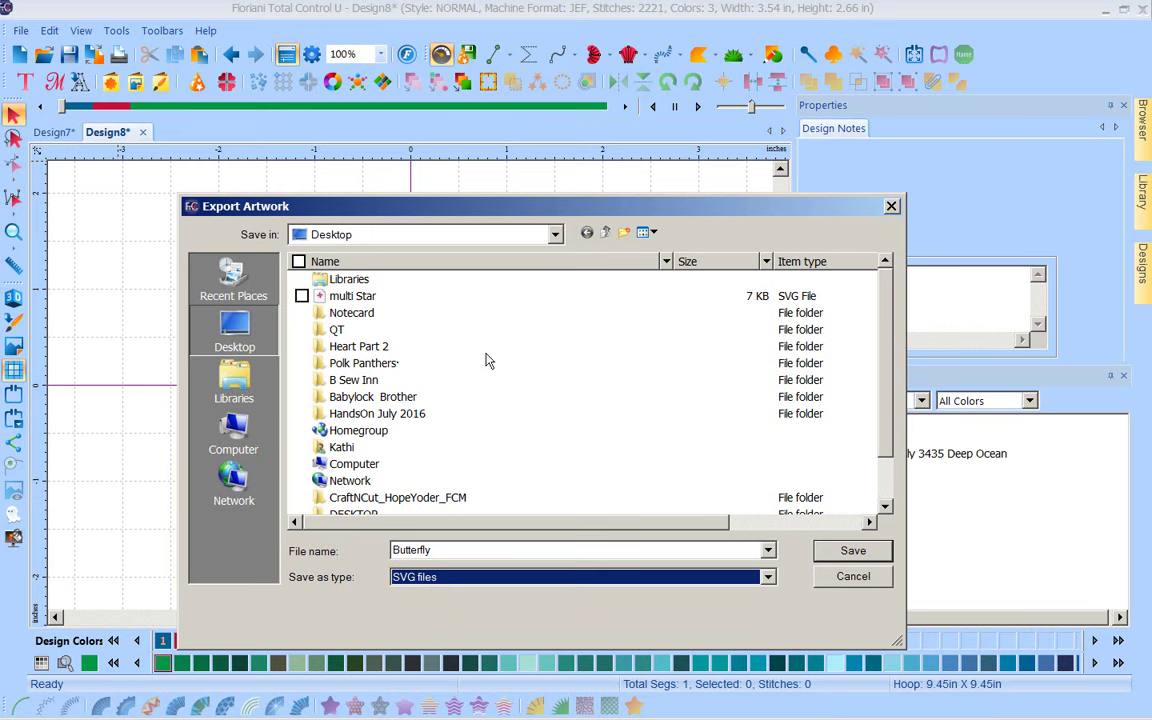
pyautogui.click(846, 551)
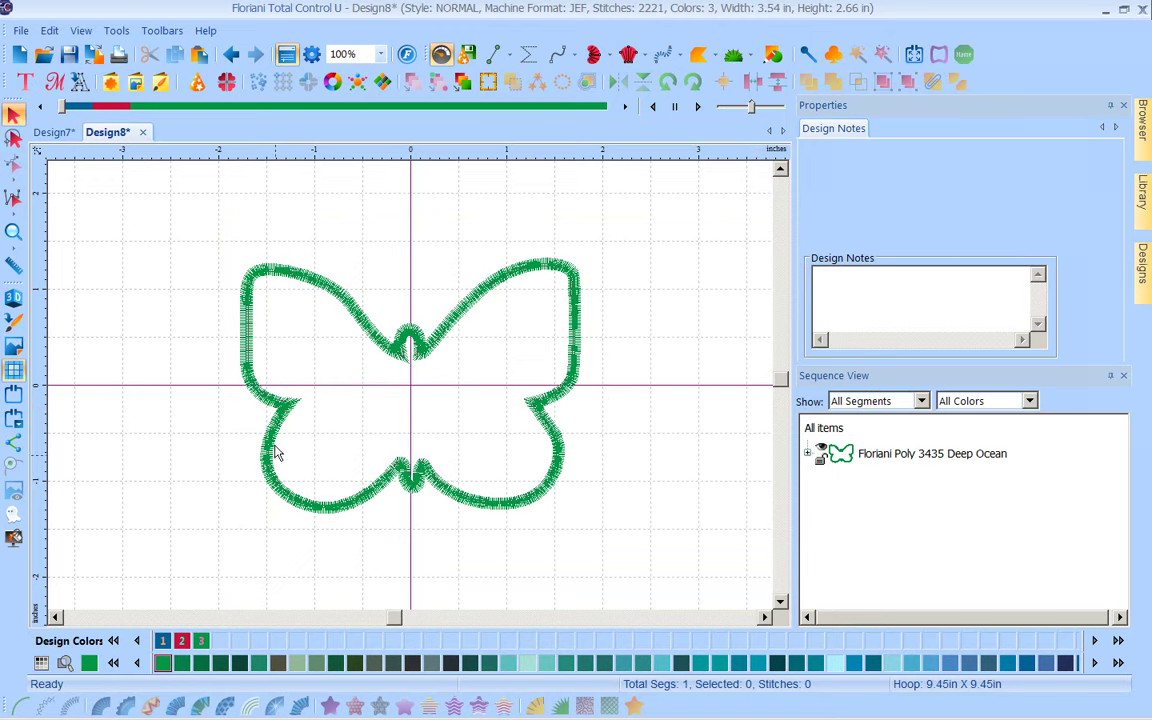
# Step: Create a blank Design9 page, browsing the Open File dialog without opening anything
pyautogui.click(30, 53)
pyautogui.click(44, 54)
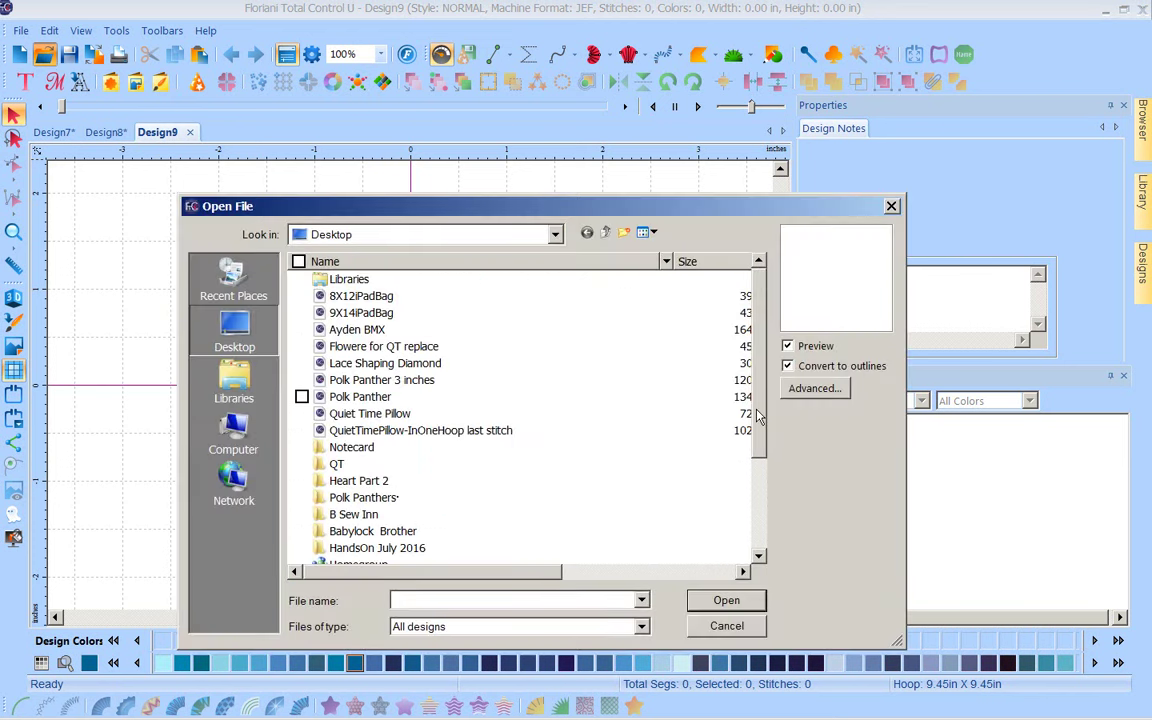
pyautogui.moveTo(757, 418); pyautogui.dragTo(768, 527)
pyautogui.scroll(3, 674, 373)
pyautogui.scroll(-2, 743, 378)
pyautogui.scroll(1, 680, 460)
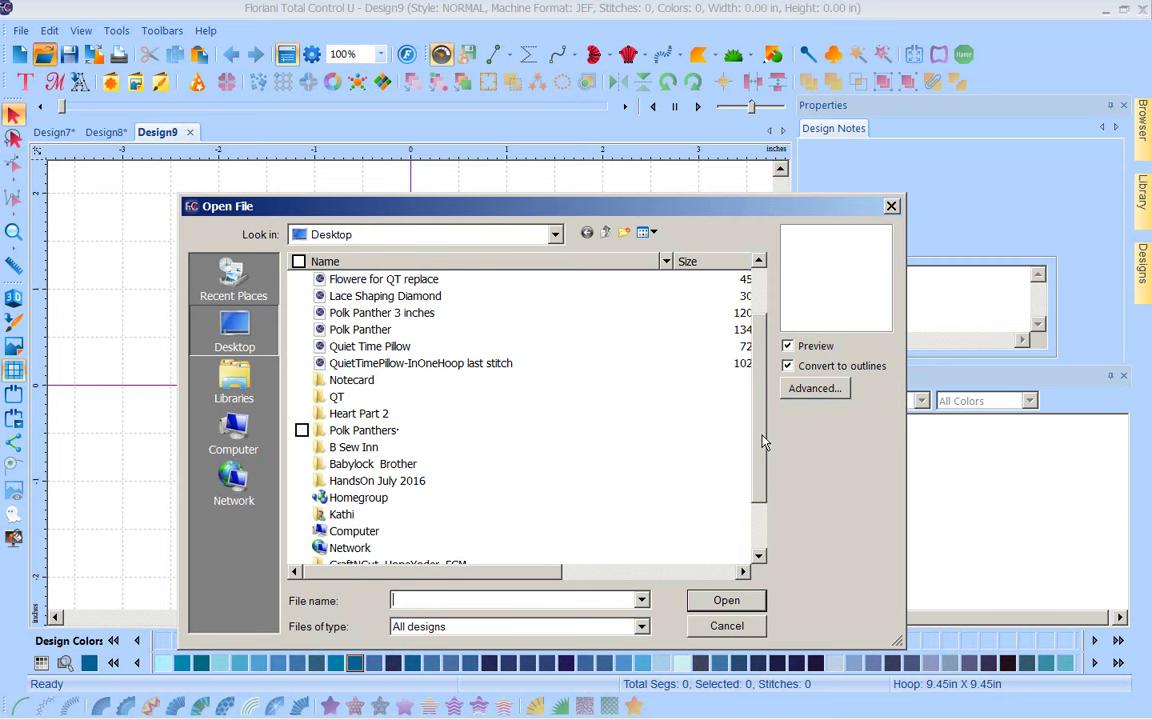
pyautogui.moveTo(762, 440); pyautogui.dragTo(745, 352)
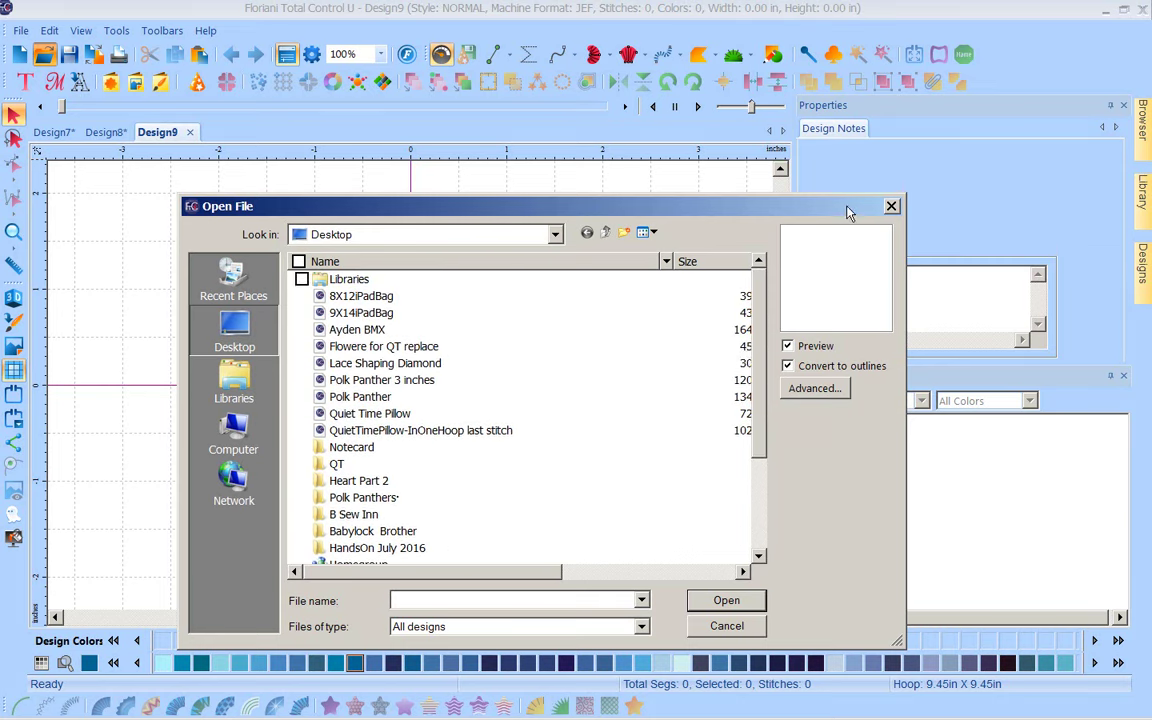
pyautogui.click(891, 208)
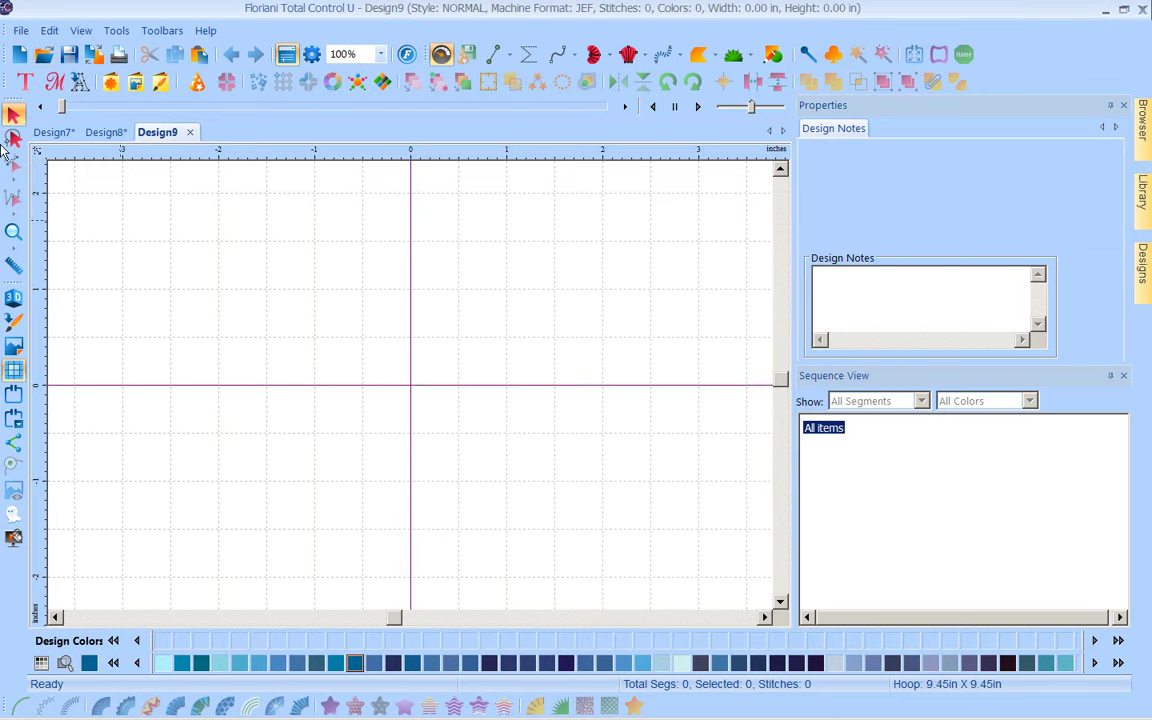
# Step: Import the desktop 'Butterfly' SVG as artwork onto Design9
pyautogui.click(20, 30)
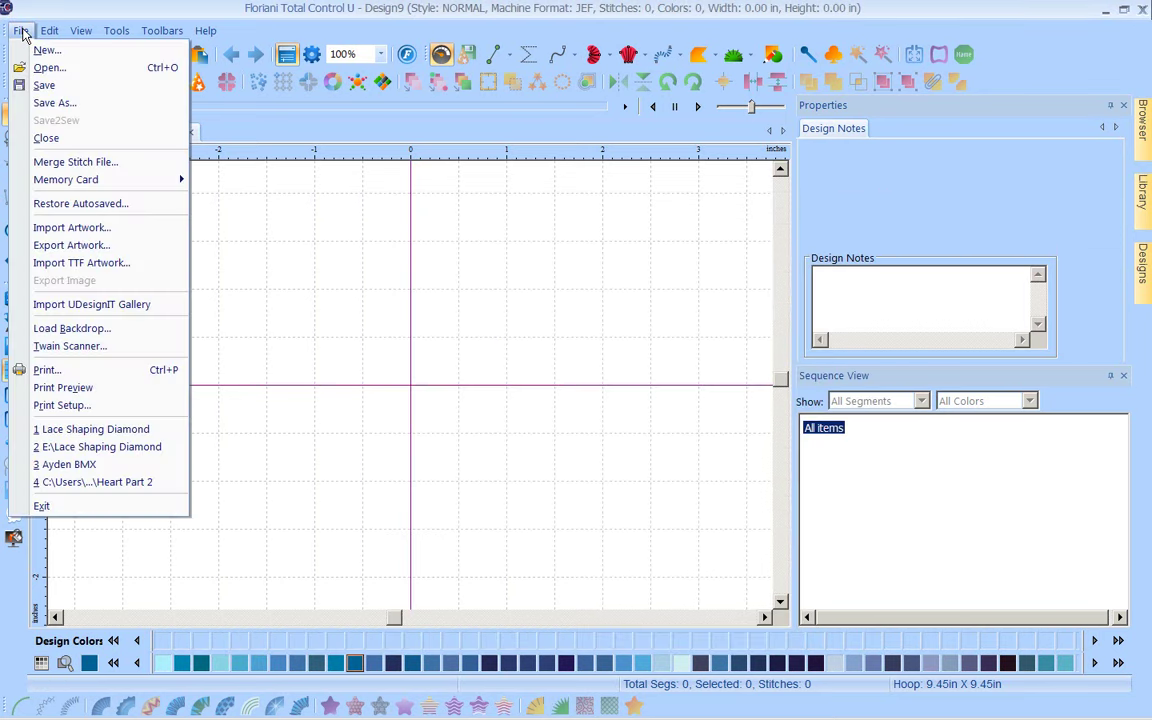
pyautogui.moveTo(66, 180)
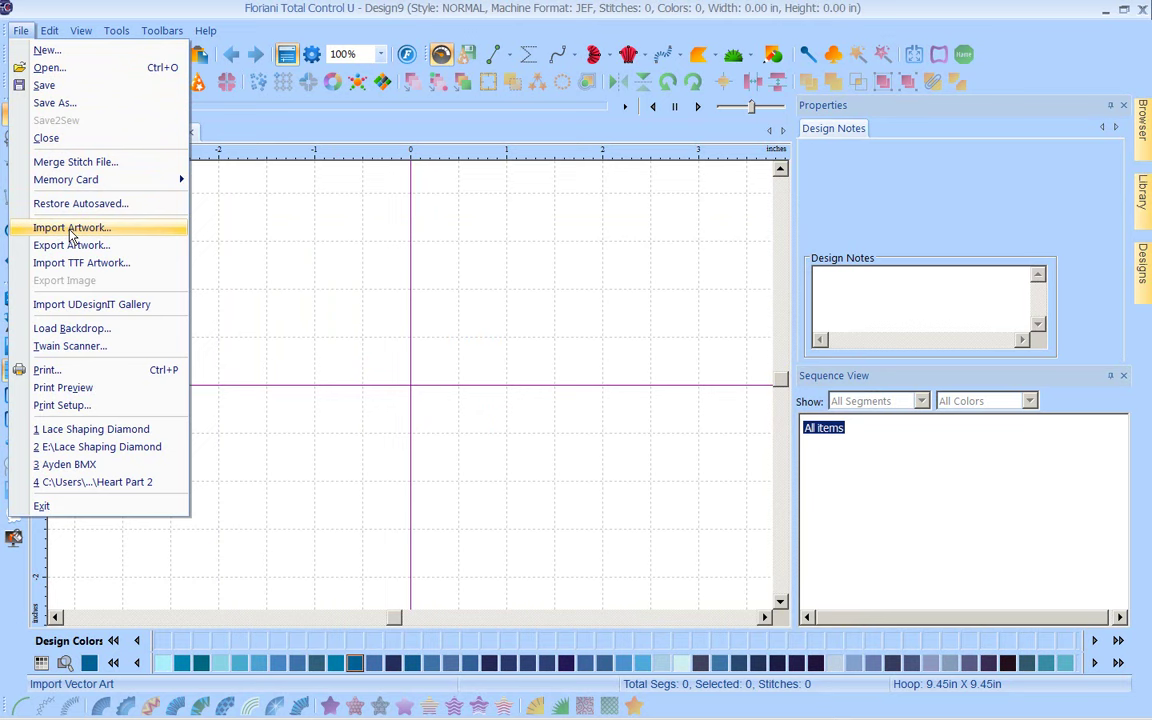
pyautogui.click(70, 228)
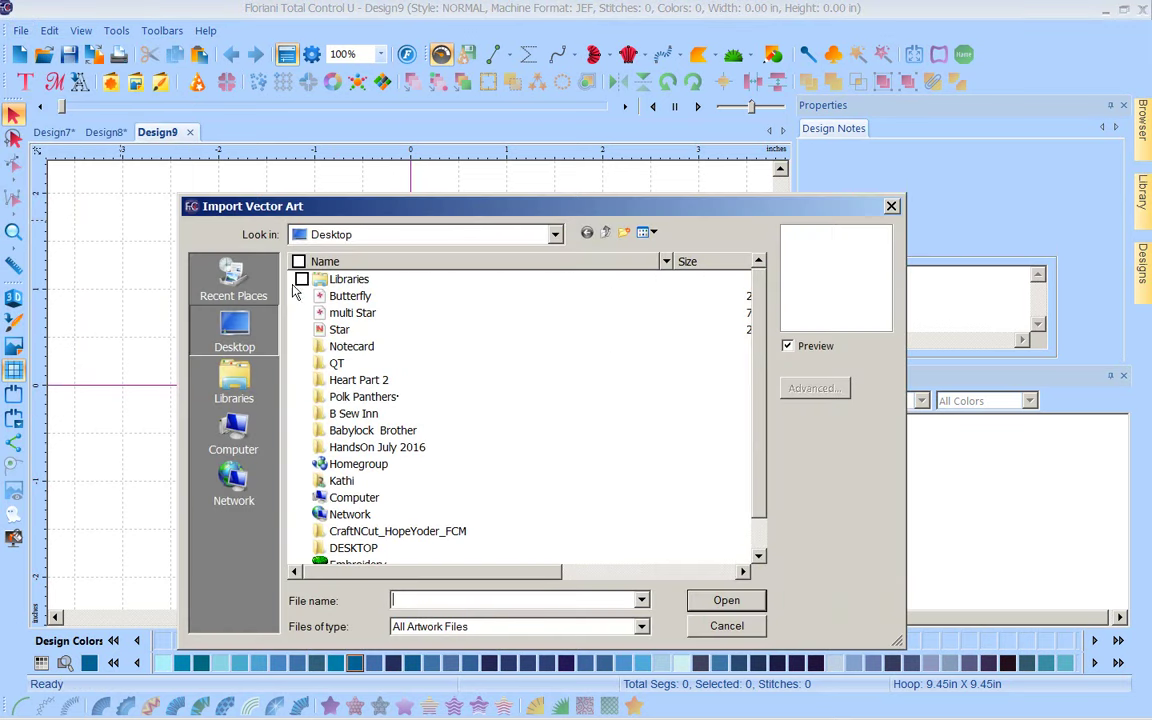
pyautogui.click(330, 295)
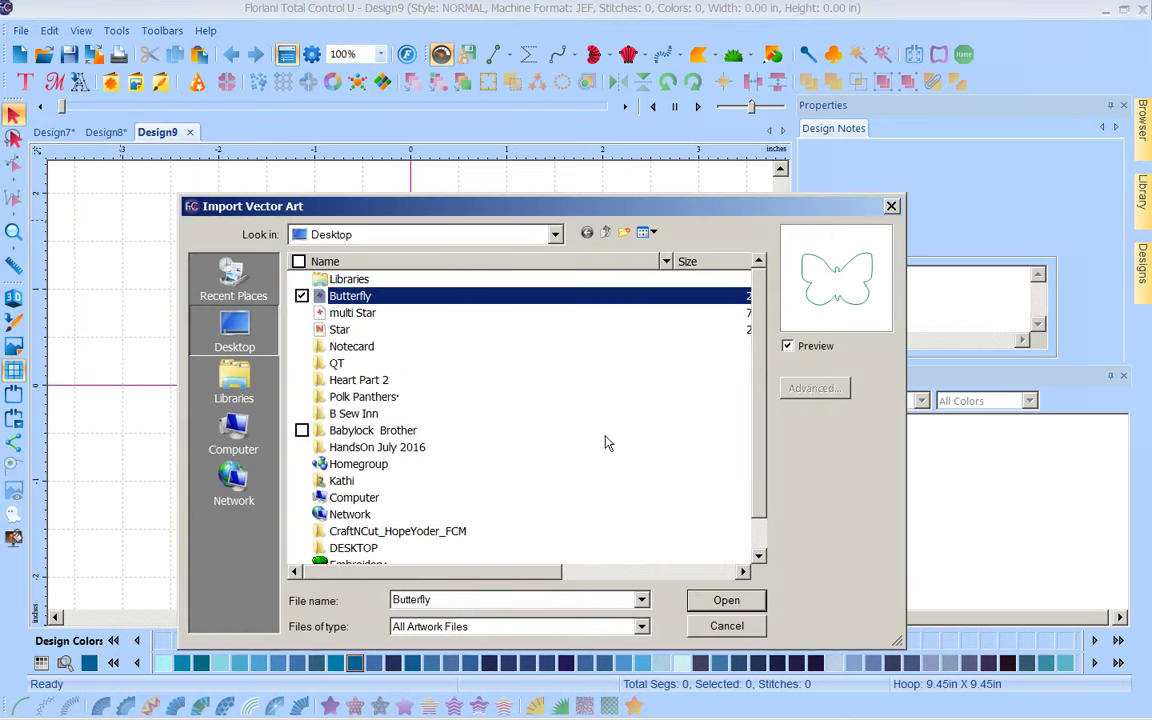
pyautogui.click(712, 602)
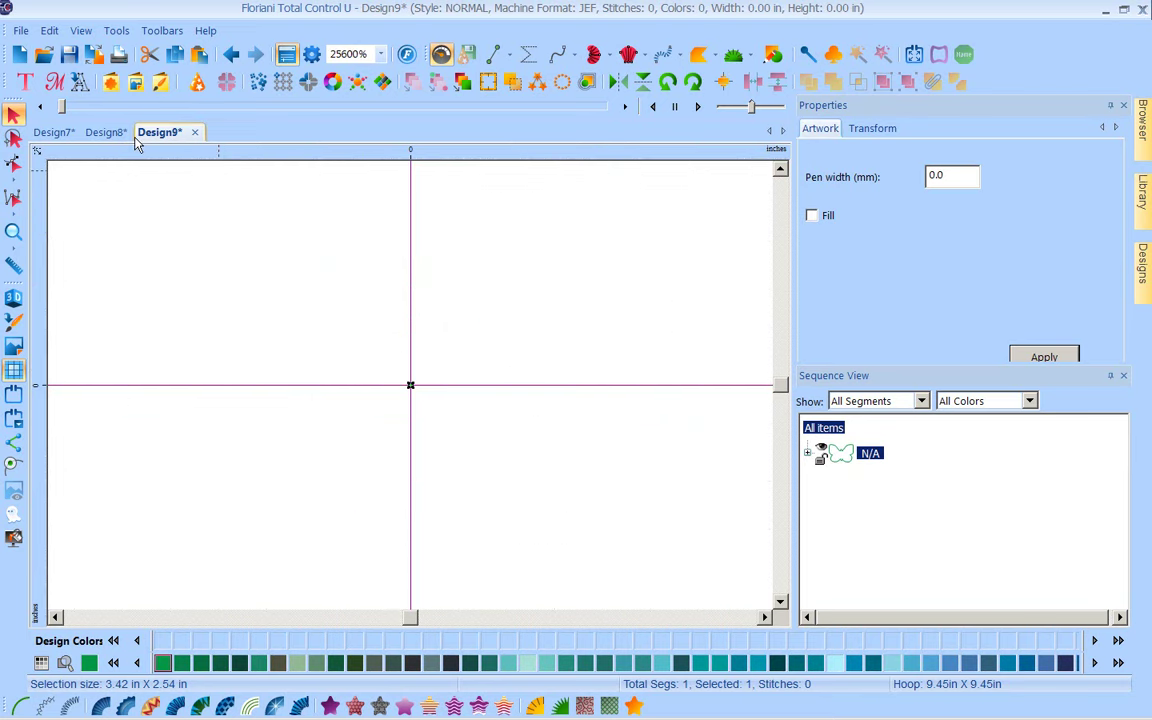
# Step: On Design8, convert the butterfly to outline artwork, then back to satin appliqué
pyautogui.click(101, 126)
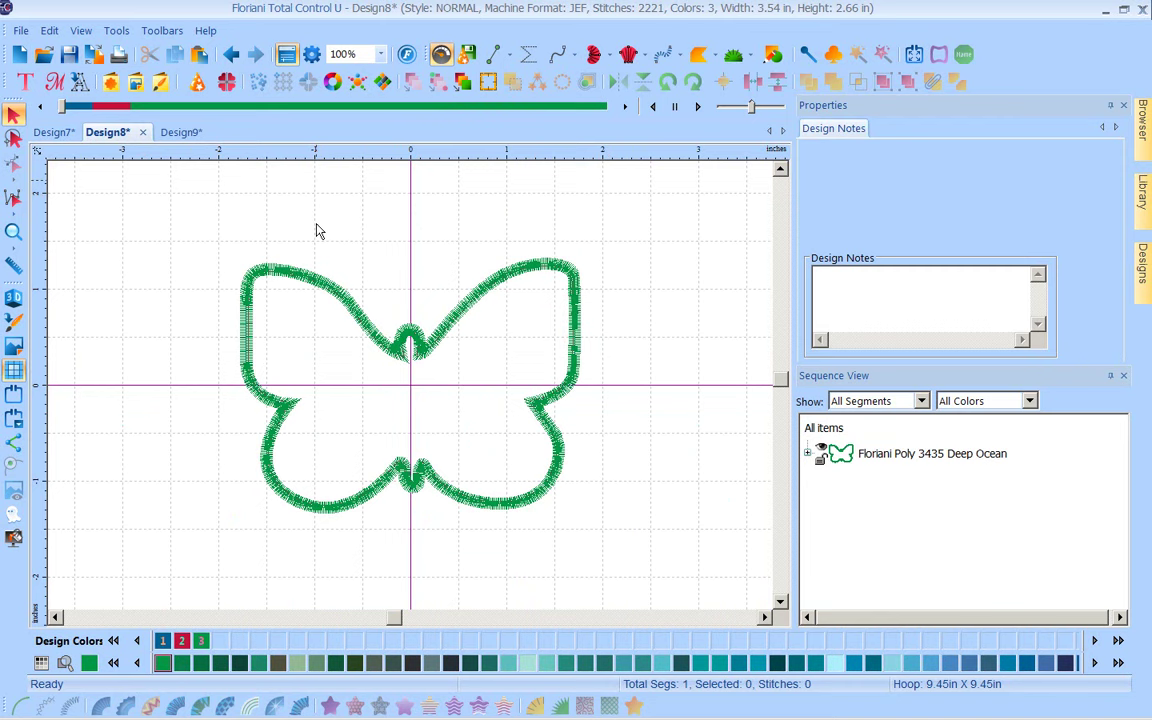
pyautogui.click(258, 270)
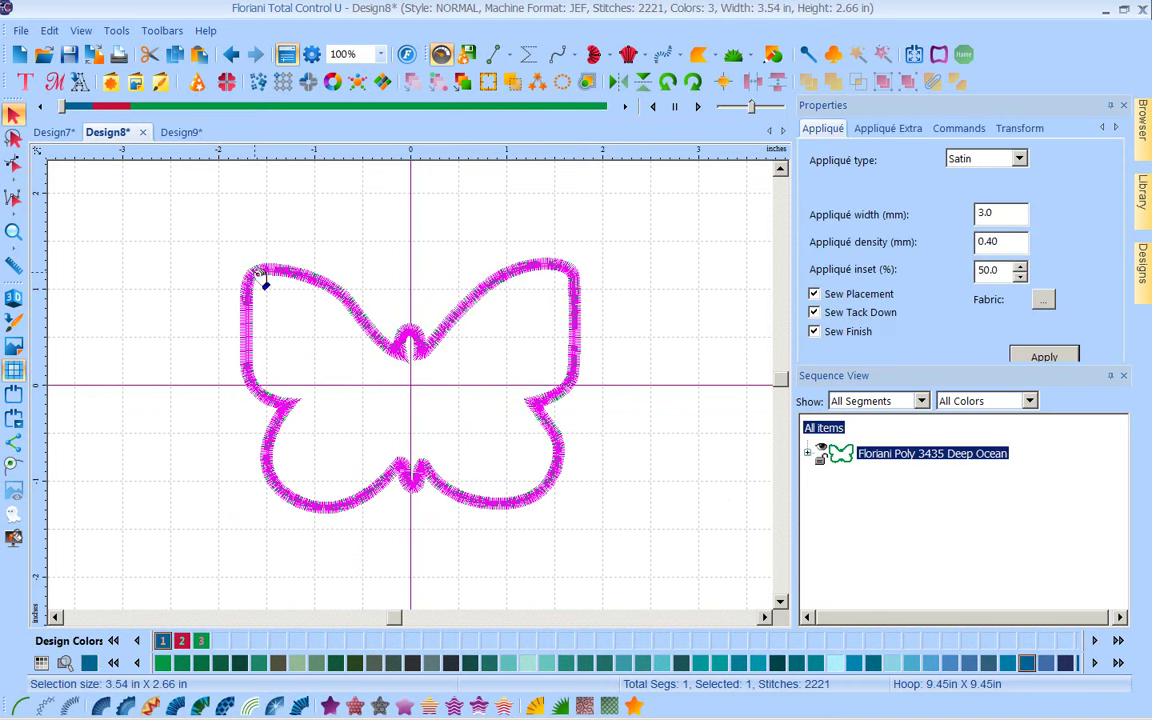
pyautogui.click(634, 707)
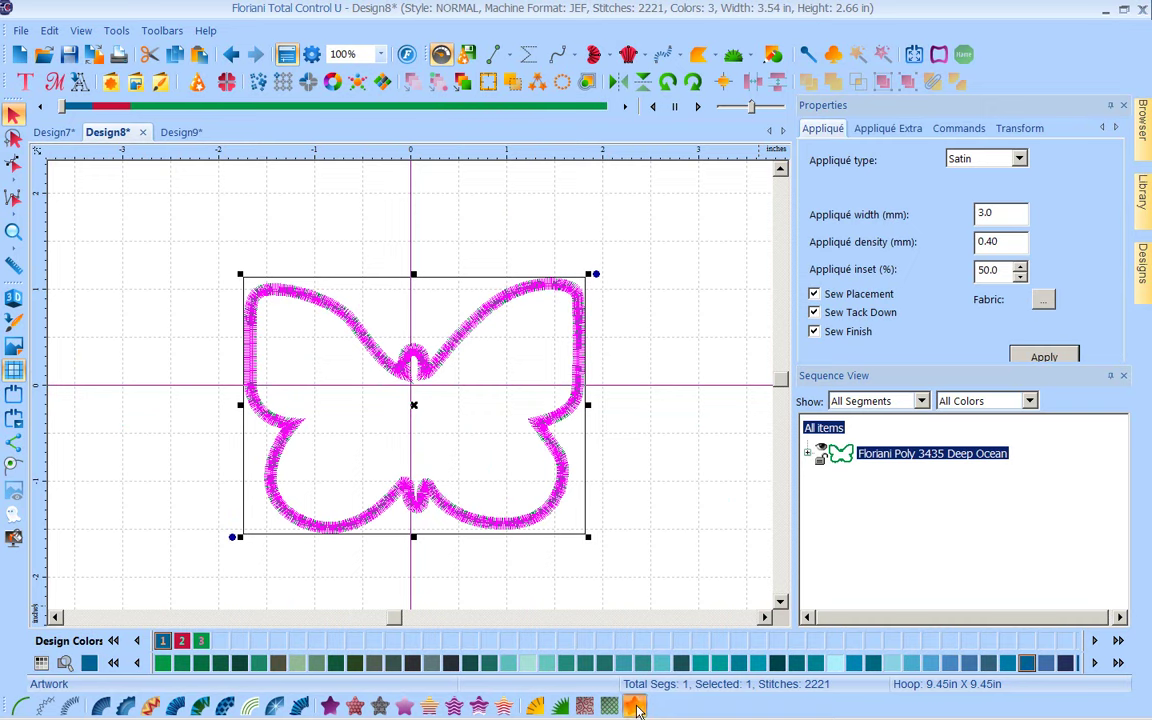
pyautogui.click(636, 707)
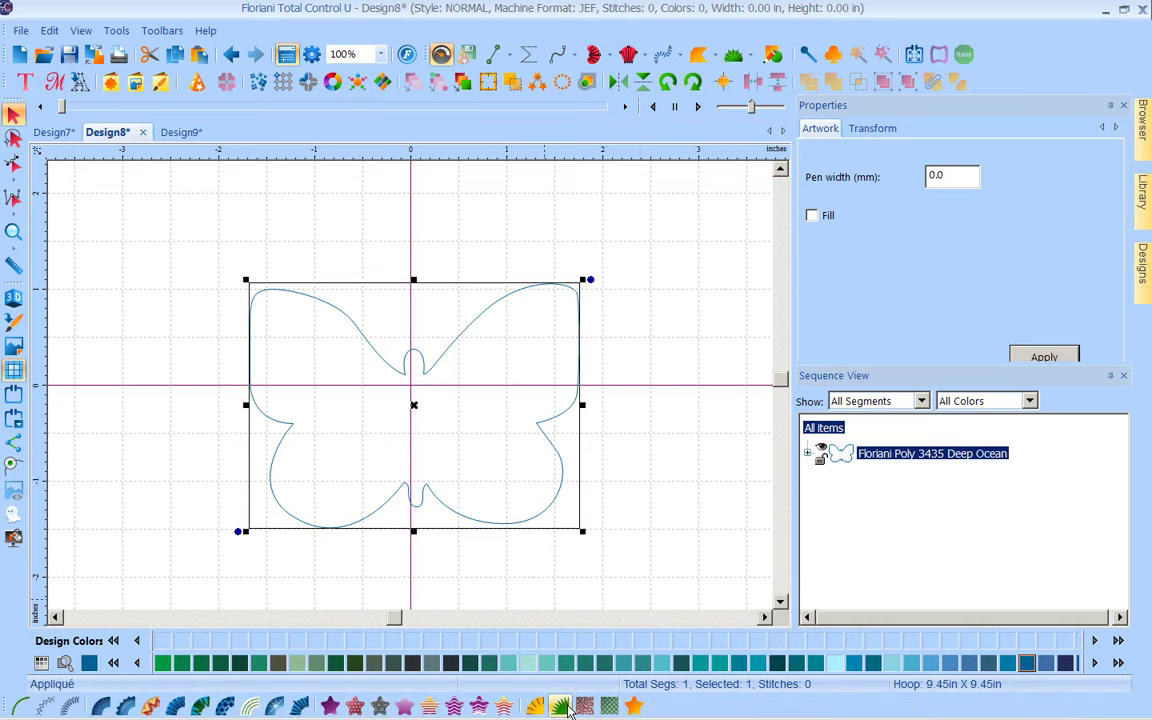
pyautogui.click(558, 707)
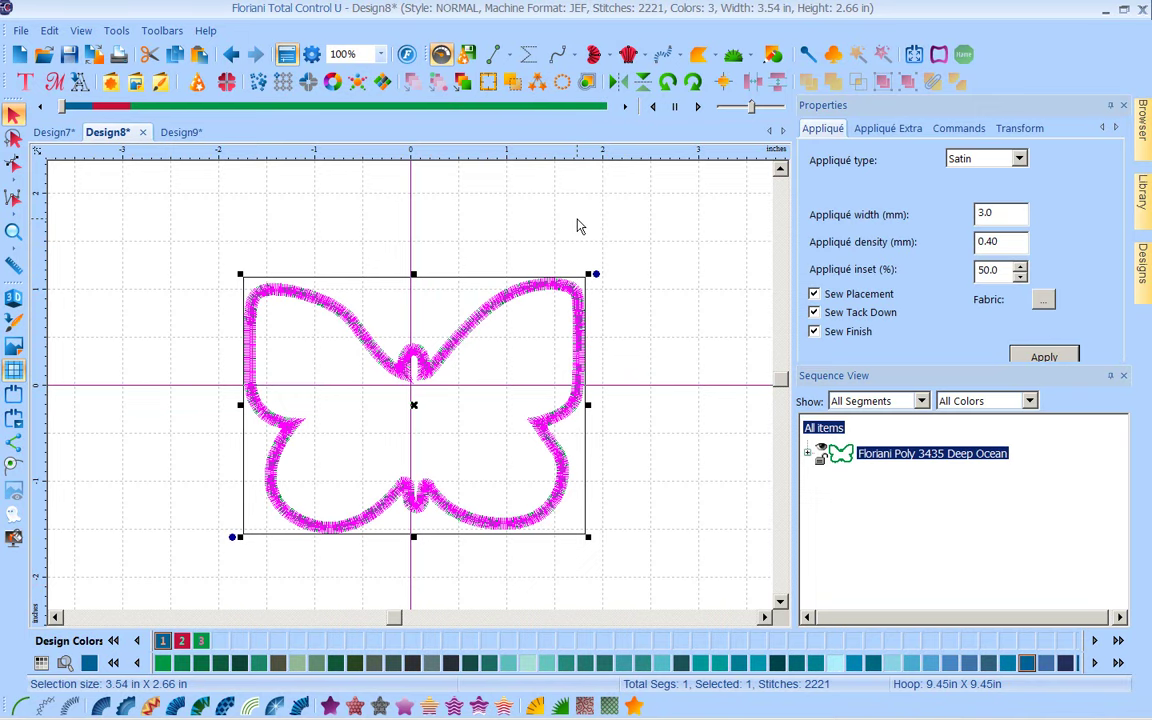
# Step: Repeat the butterfly 2 across by 4 down with a 0.04 in horizontal gap
pyautogui.click(284, 86)
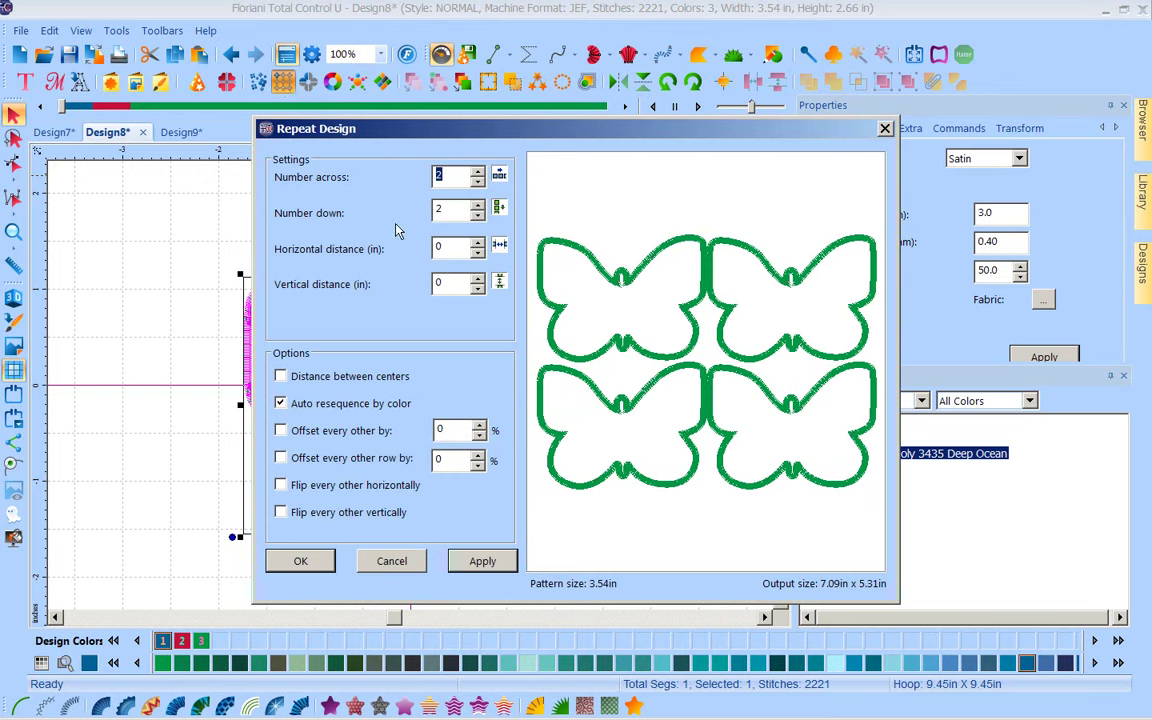
pyautogui.doubleClick(438, 209)
pyautogui.write('4')
pyautogui.click(478, 563)
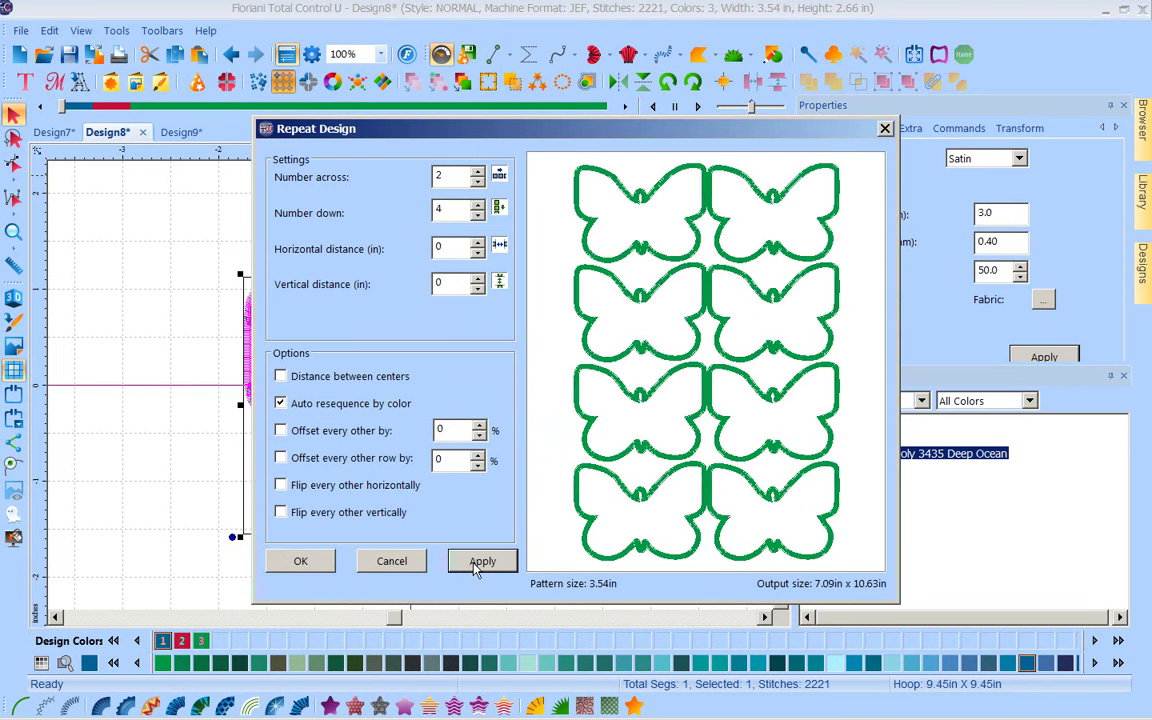
pyautogui.click(478, 246)
pyautogui.click(478, 246)
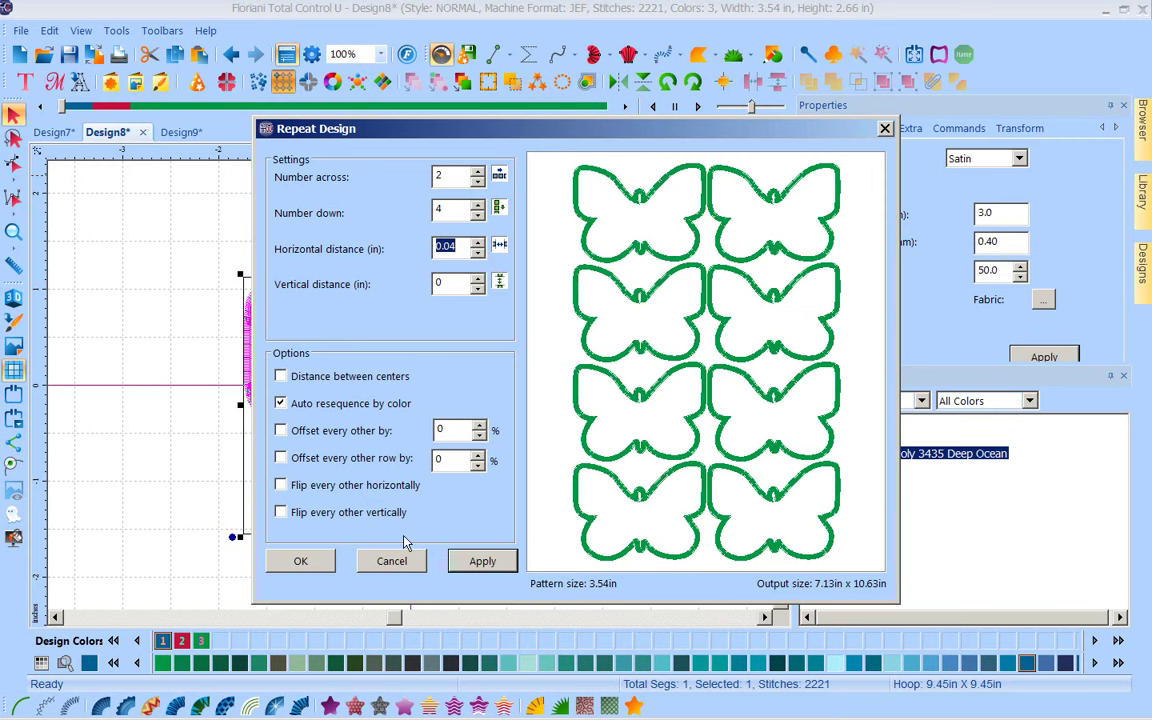
pyautogui.click(298, 563)
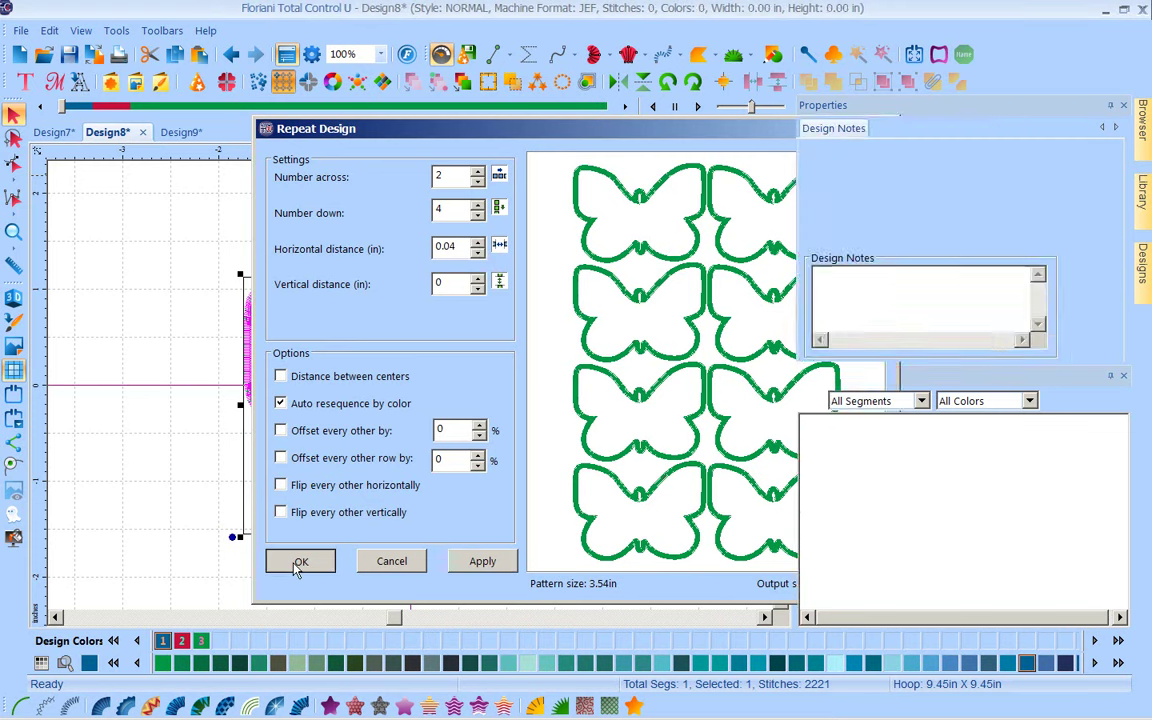
# Step: Export the butterfly grid as artwork to the Desktop as SVG file 'Multiple Butterflies'
pyautogui.click(21, 32)
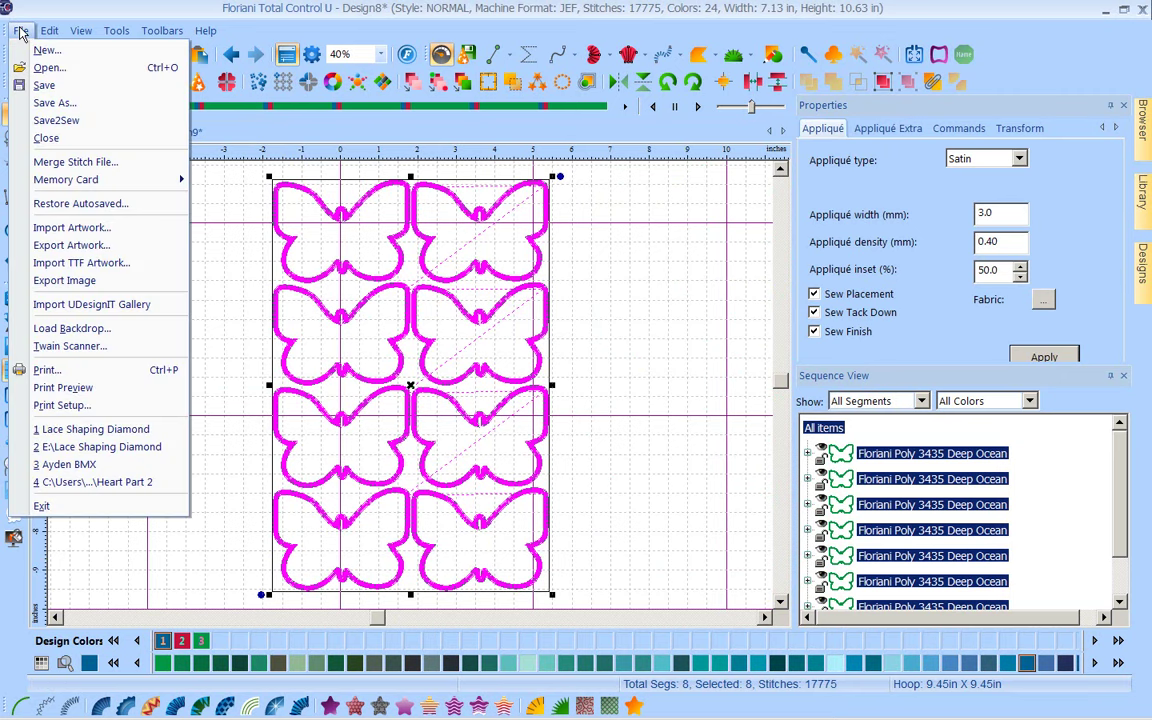
pyautogui.click(86, 246)
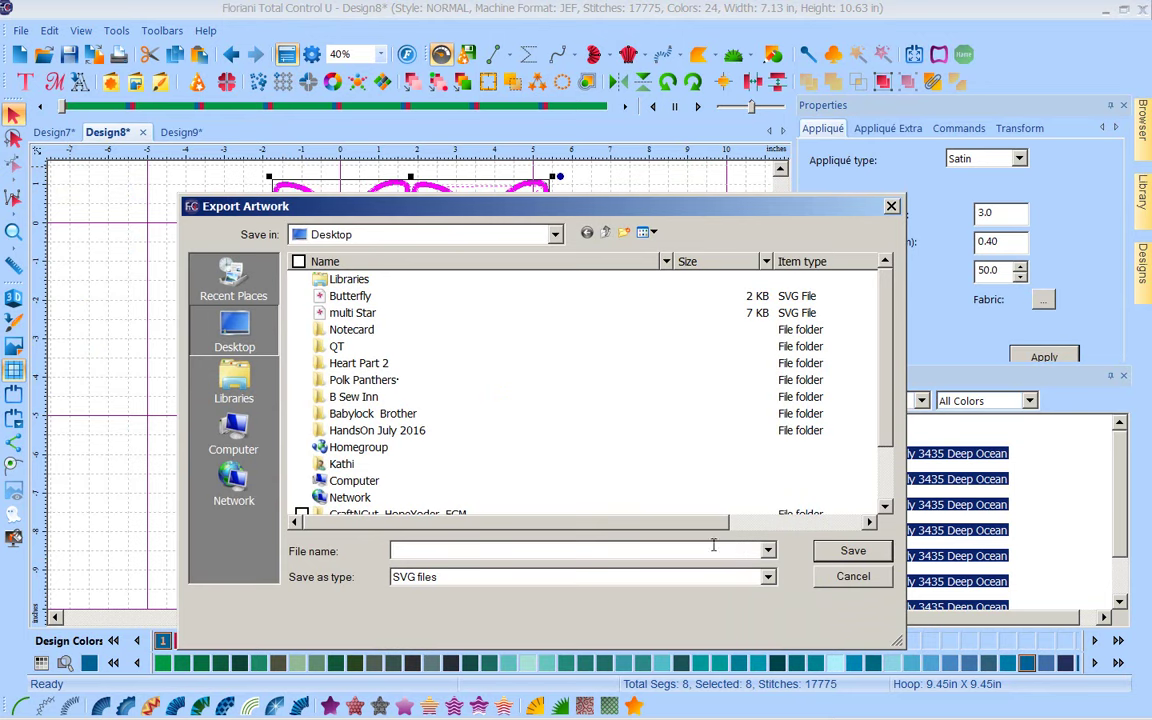
pyautogui.write('Mul')
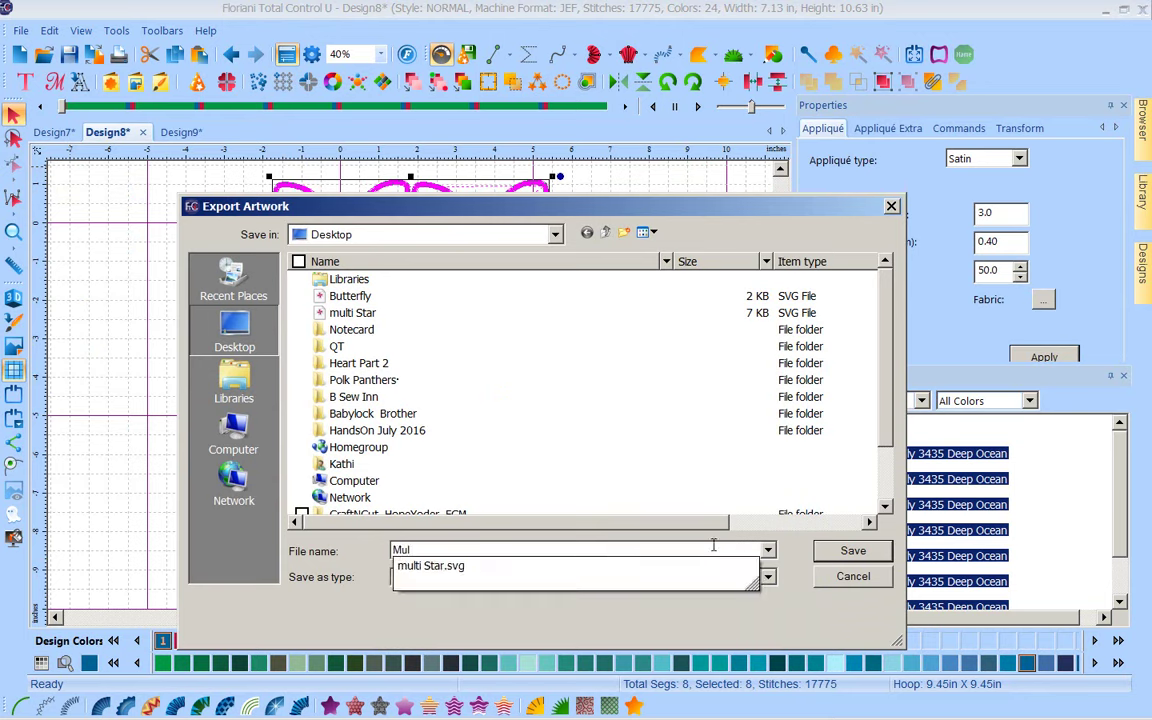
pyautogui.write('tiple ')
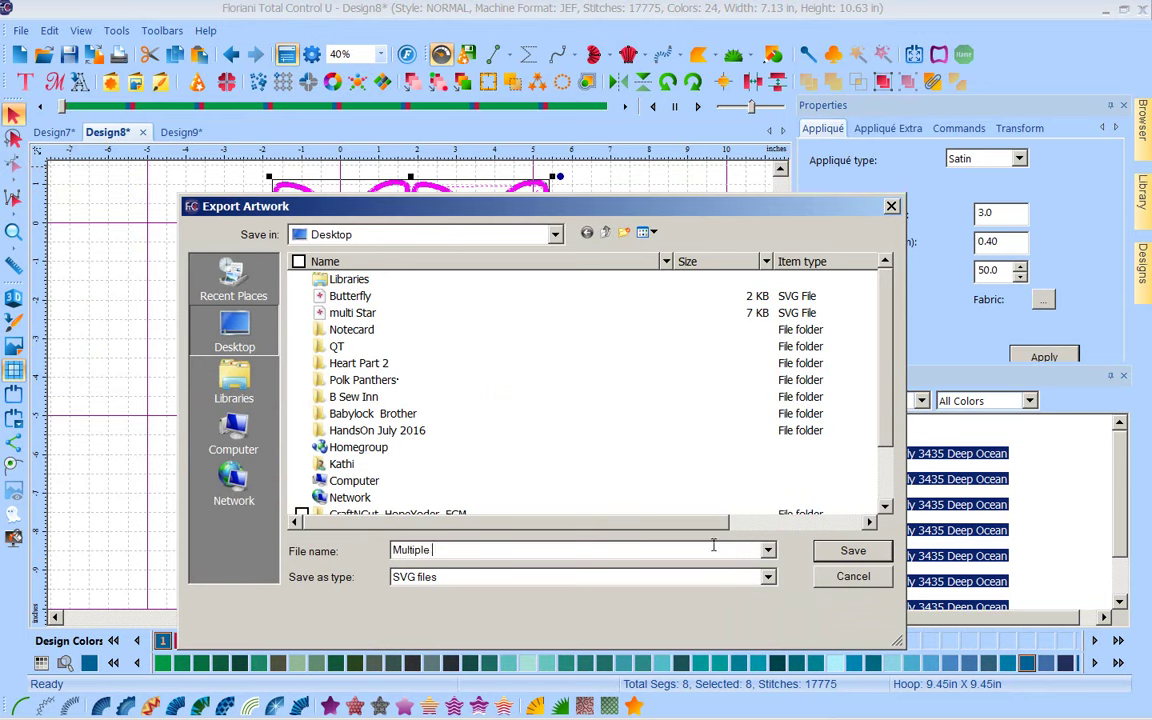
pyautogui.write('Butterflies')
pyautogui.click(868, 551)
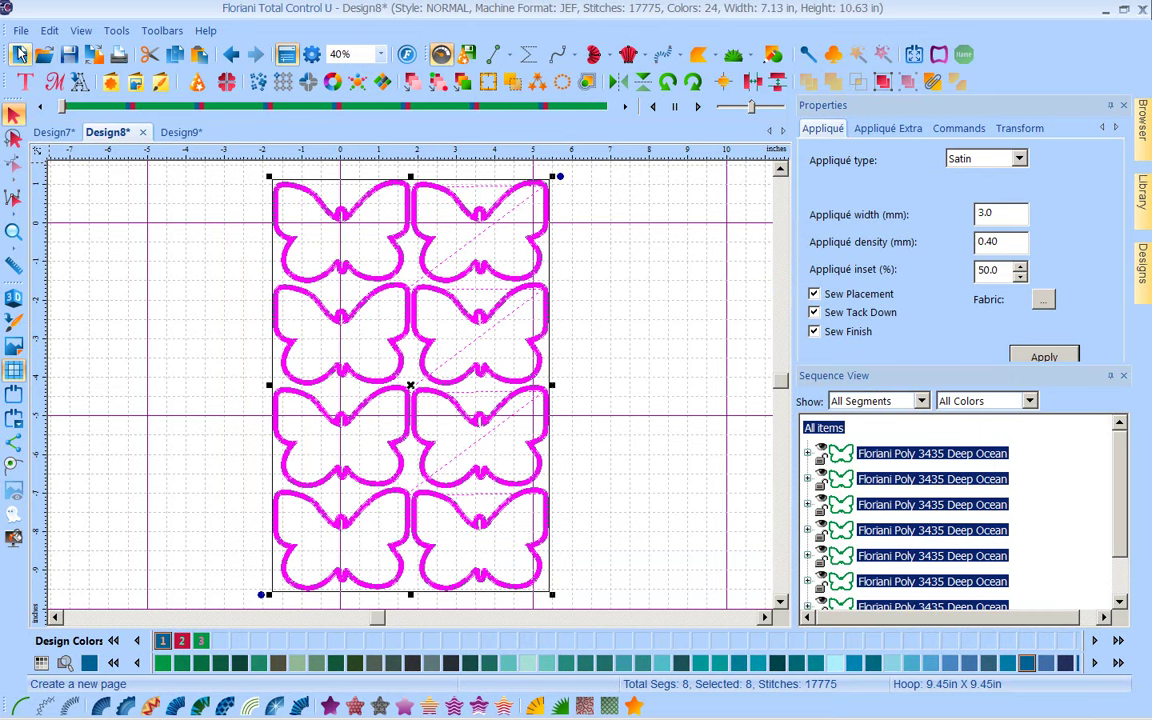
# Step: Create the blank Design10 page and bring up its Save As dialog on the Desktop
pyautogui.click(19, 54)
pyautogui.click(20, 30)
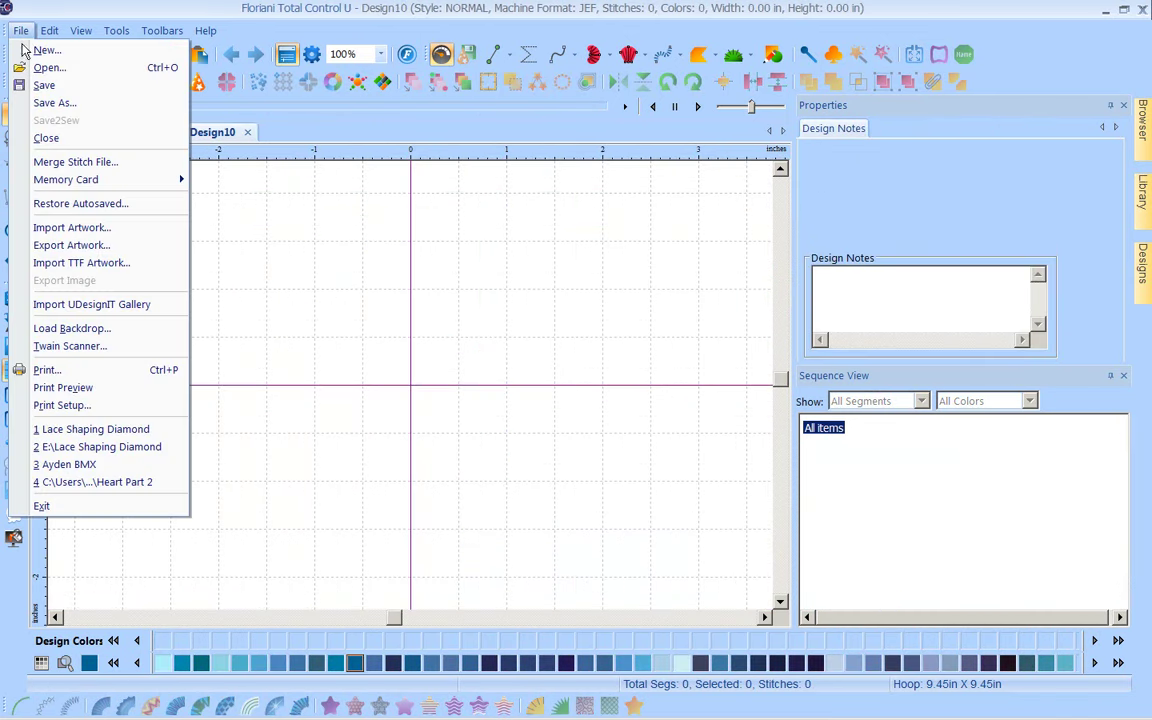
pyautogui.click(38, 82)
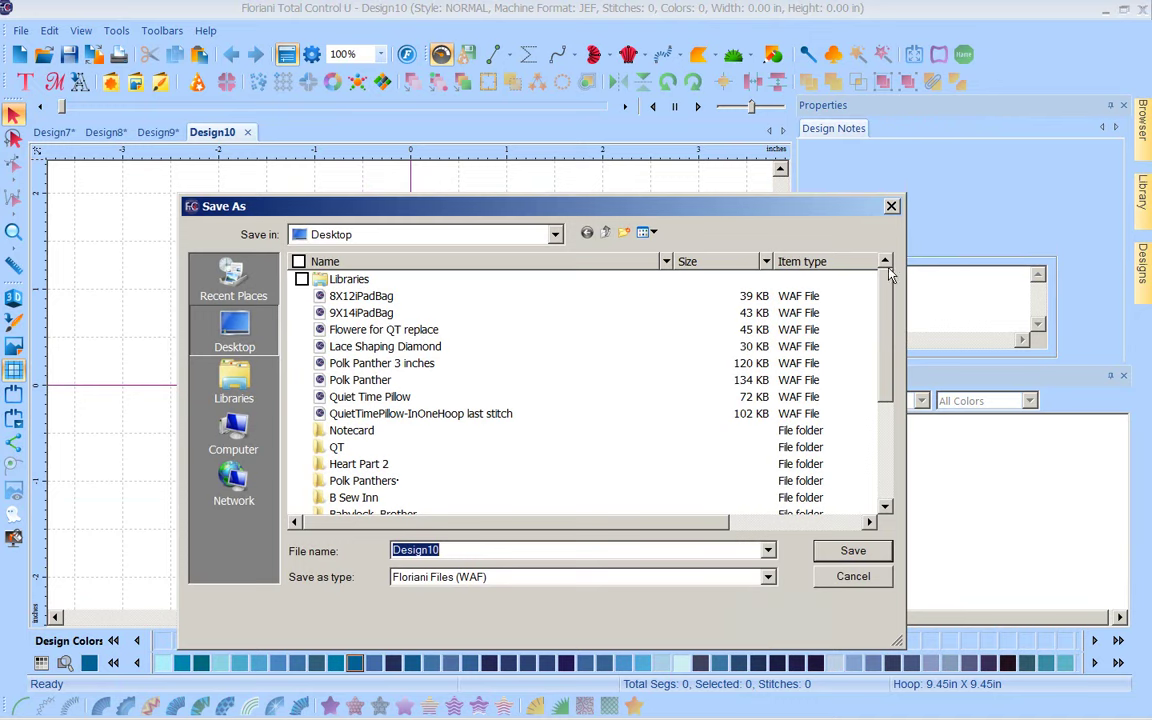
# Step: Cancel the Save As dialog and import Multiple Butterflies.svg from the Desktop as artwork
pyautogui.click(892, 206)
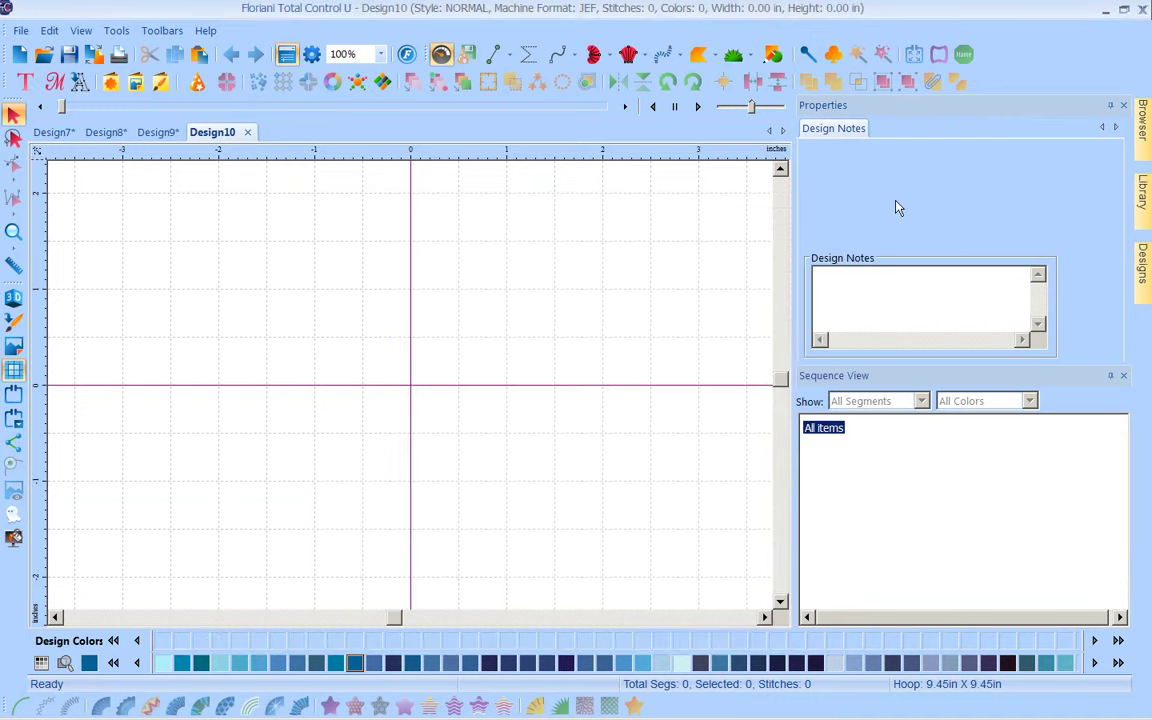
pyautogui.click(21, 31)
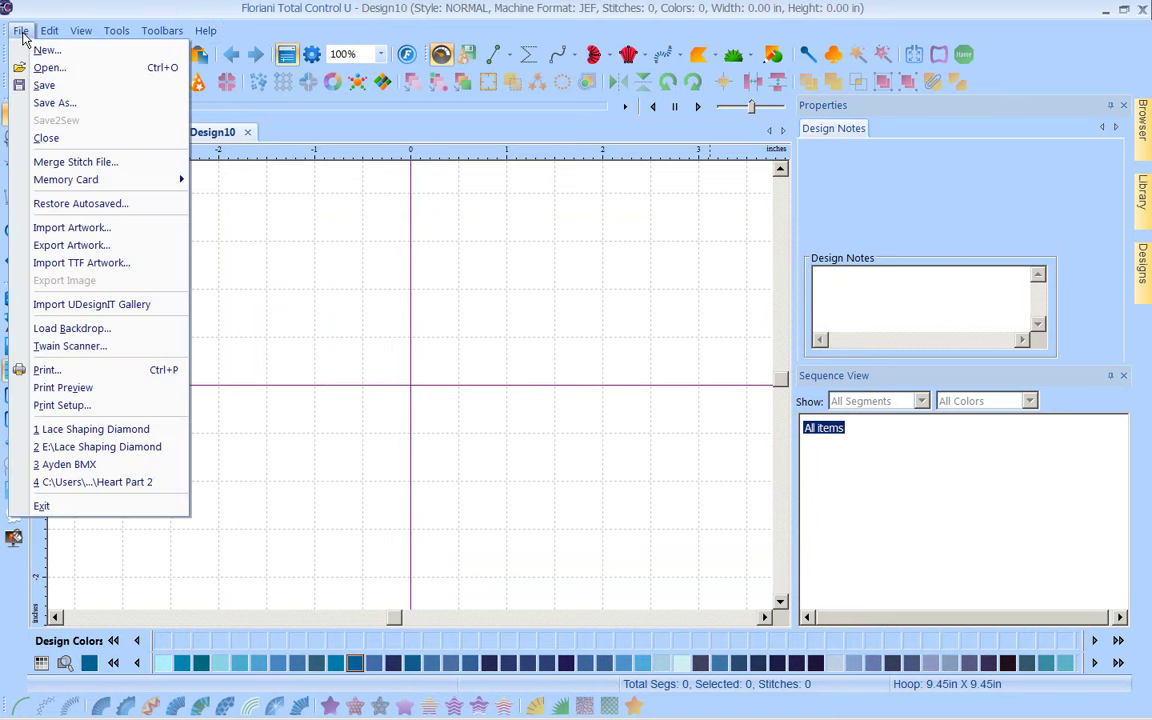
pyautogui.click(60, 227)
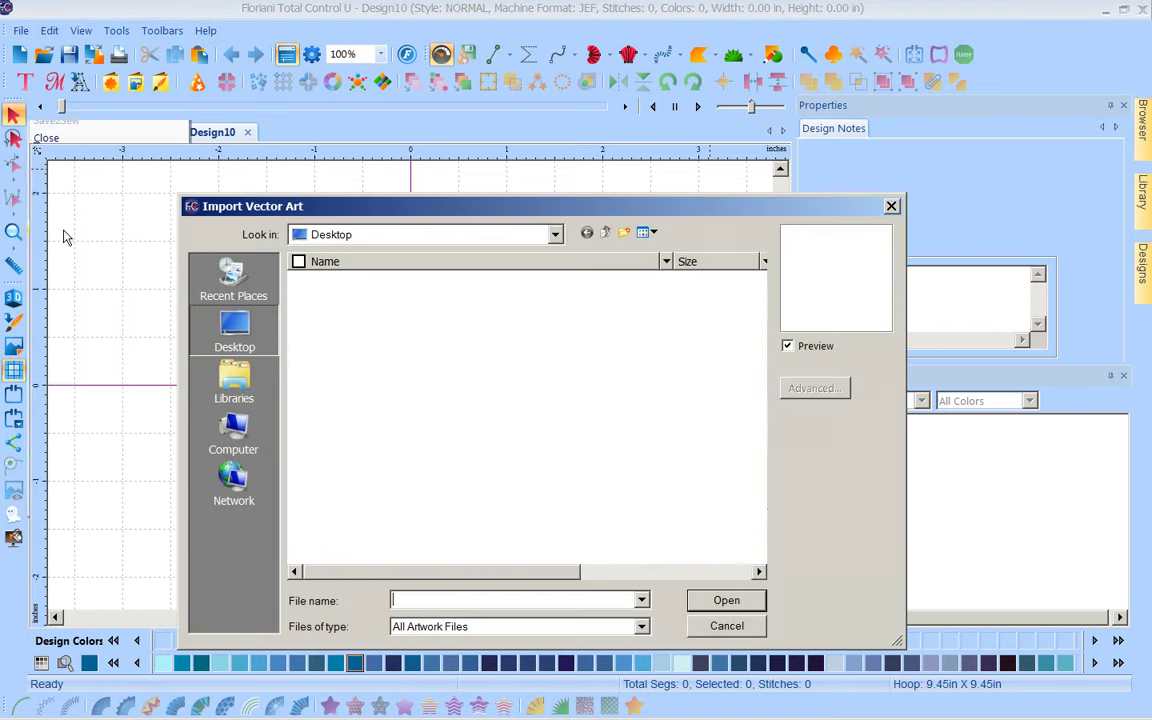
pyautogui.click(374, 329)
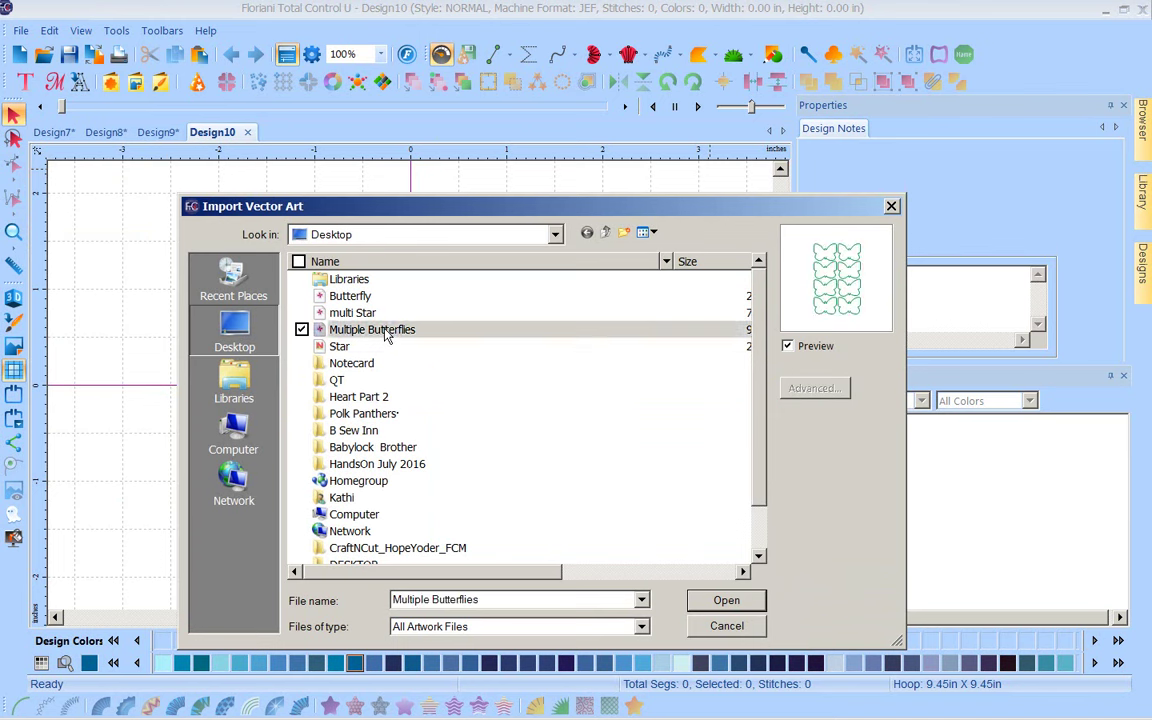
pyautogui.click(727, 598)
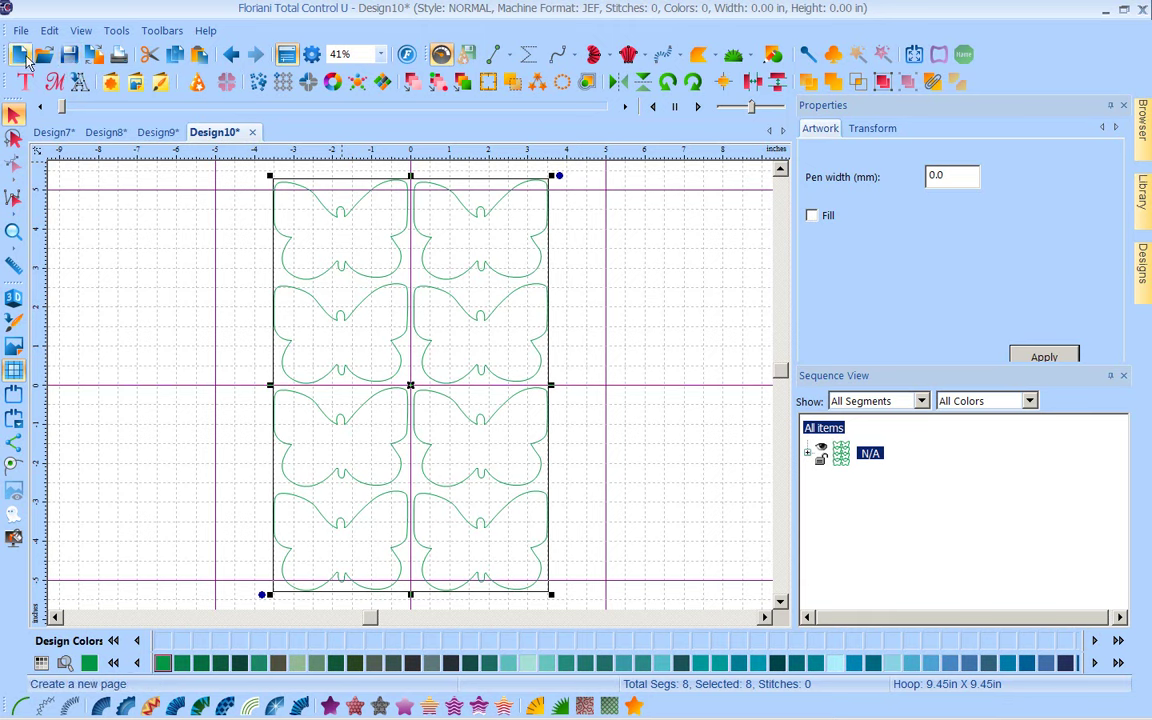
# Step: Create another new blank design page
pyautogui.click(22, 55)
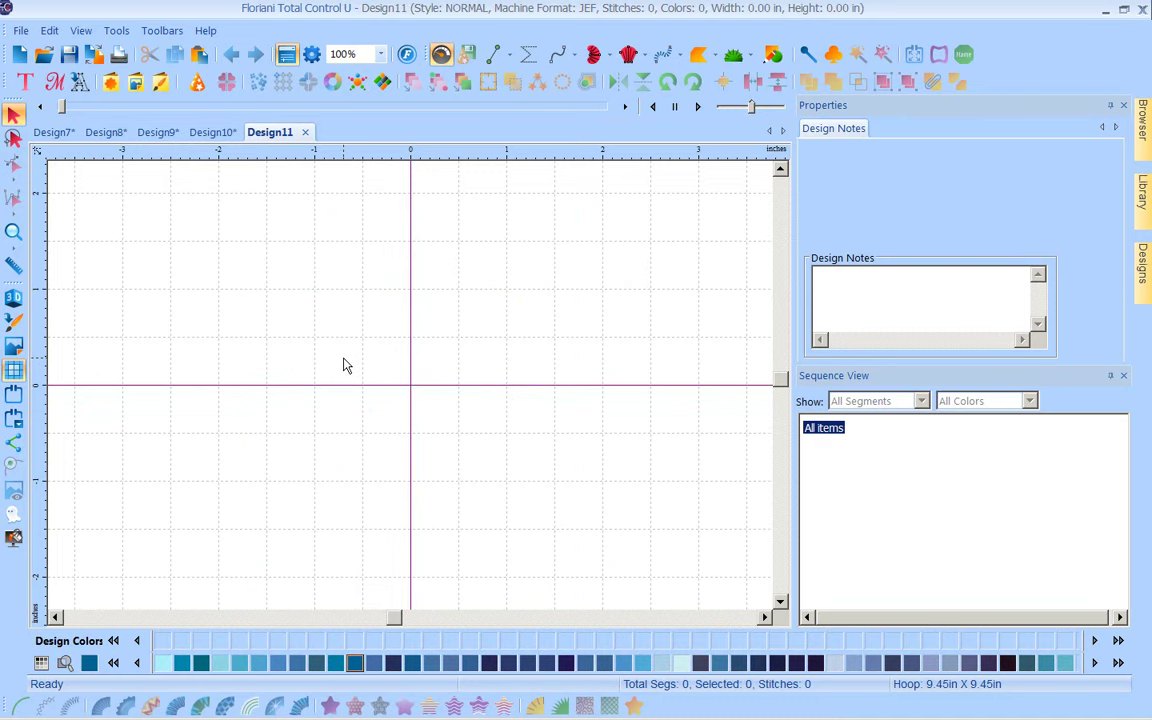
pyautogui.click(207, 33)
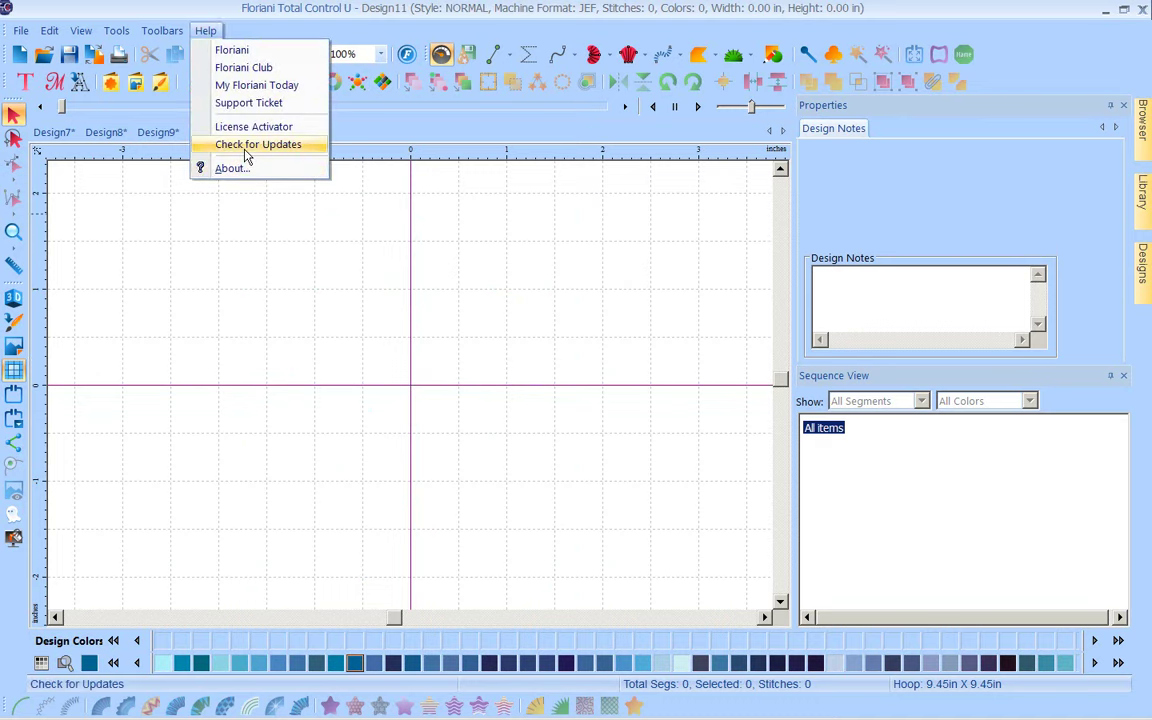
pyautogui.click(378, 229)
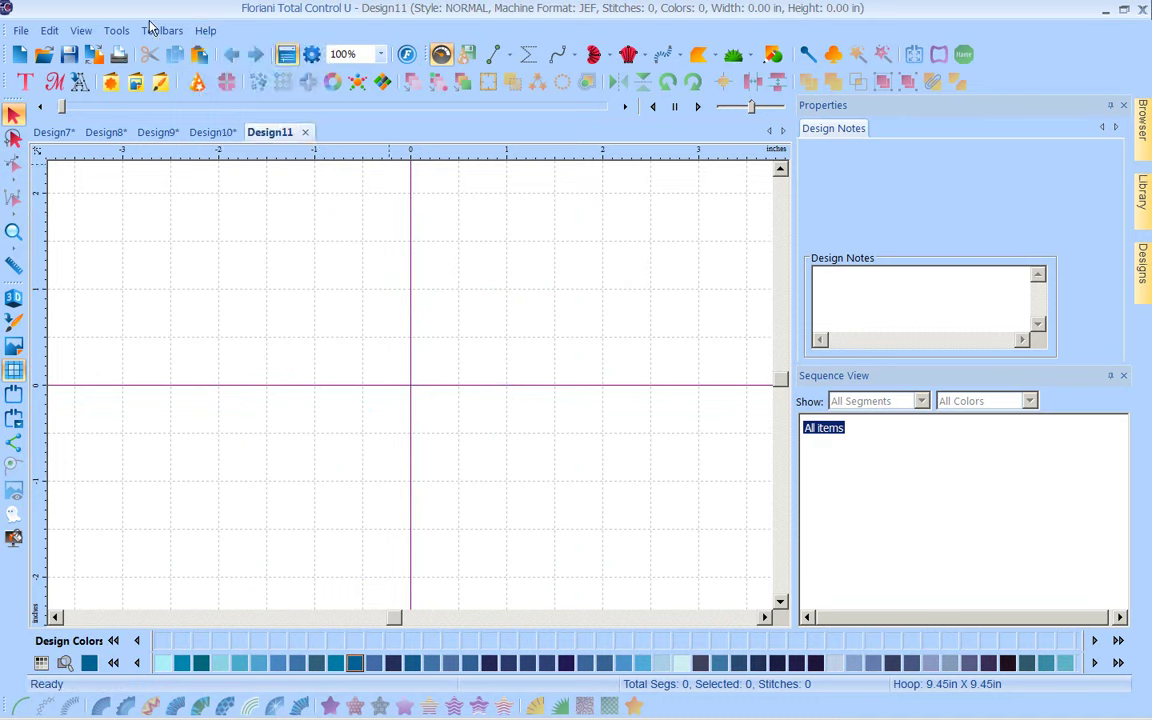
# Step: Confirm installed build 3088 in the About box, then run Help > Check for Updates
pyautogui.click(206, 34)
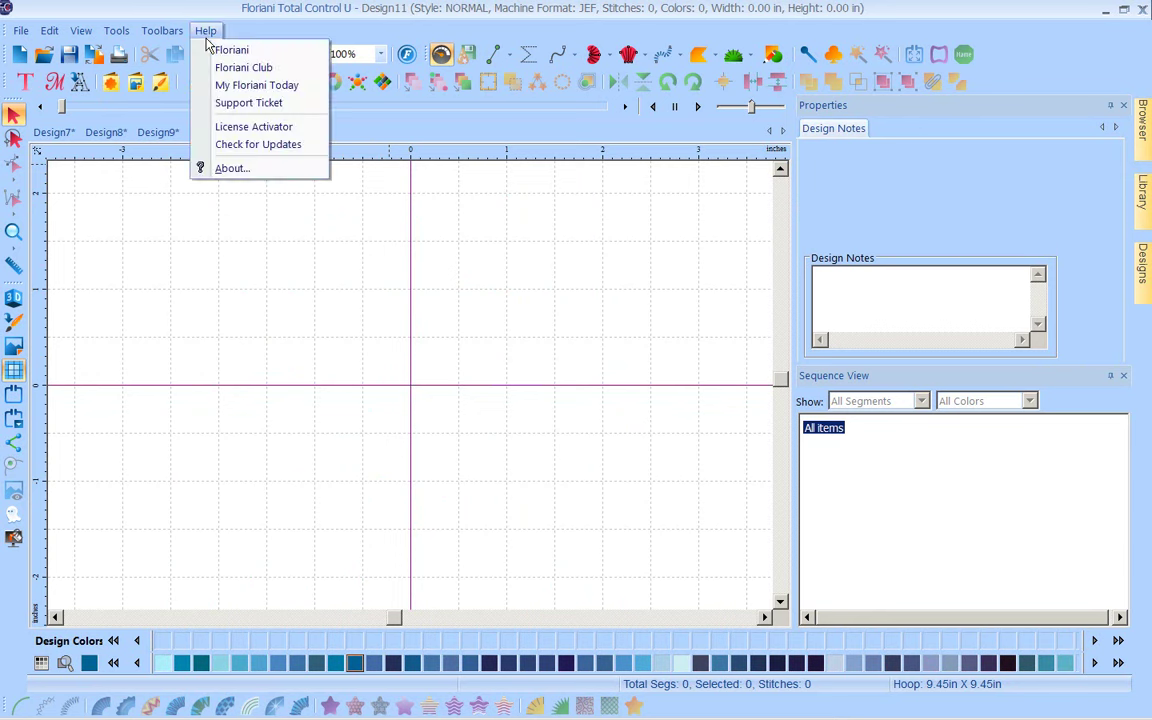
pyautogui.click(228, 166)
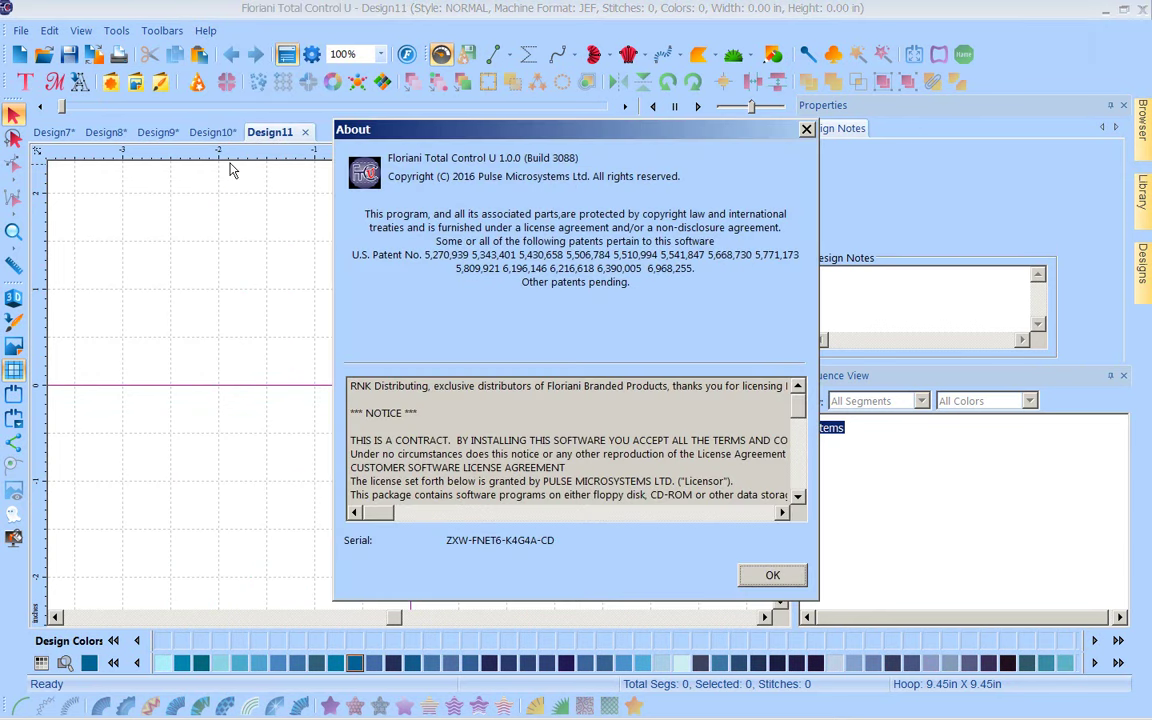
pyautogui.click(808, 131)
pyautogui.click(205, 31)
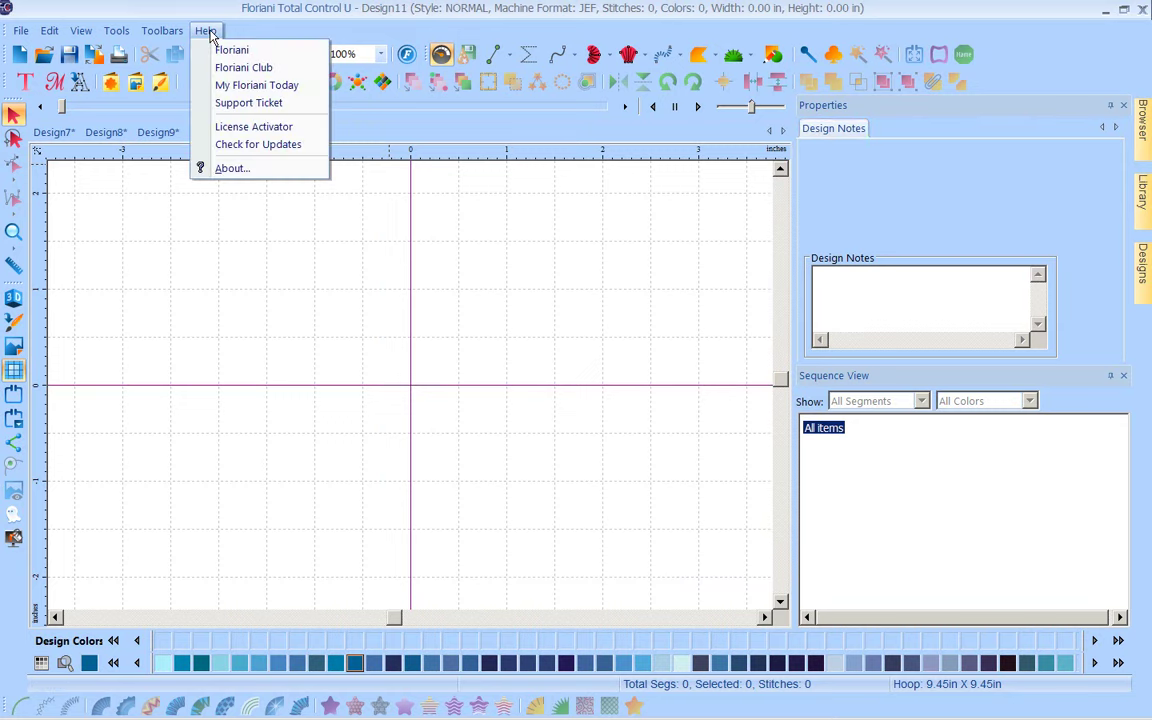
pyautogui.click(285, 147)
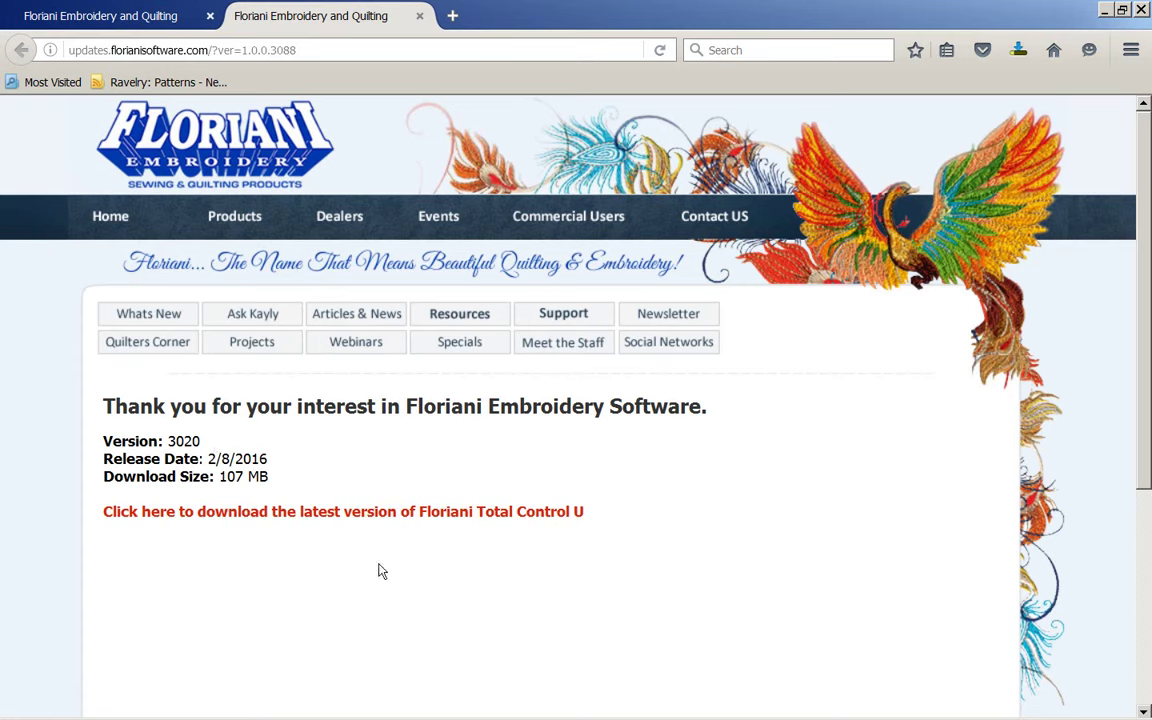
# Step: Save the version 3020 installer, cancel duplicate FTC-U_Setup(8).exe, and run FTC-U_Setup(7).exe
pyautogui.click(443, 515)
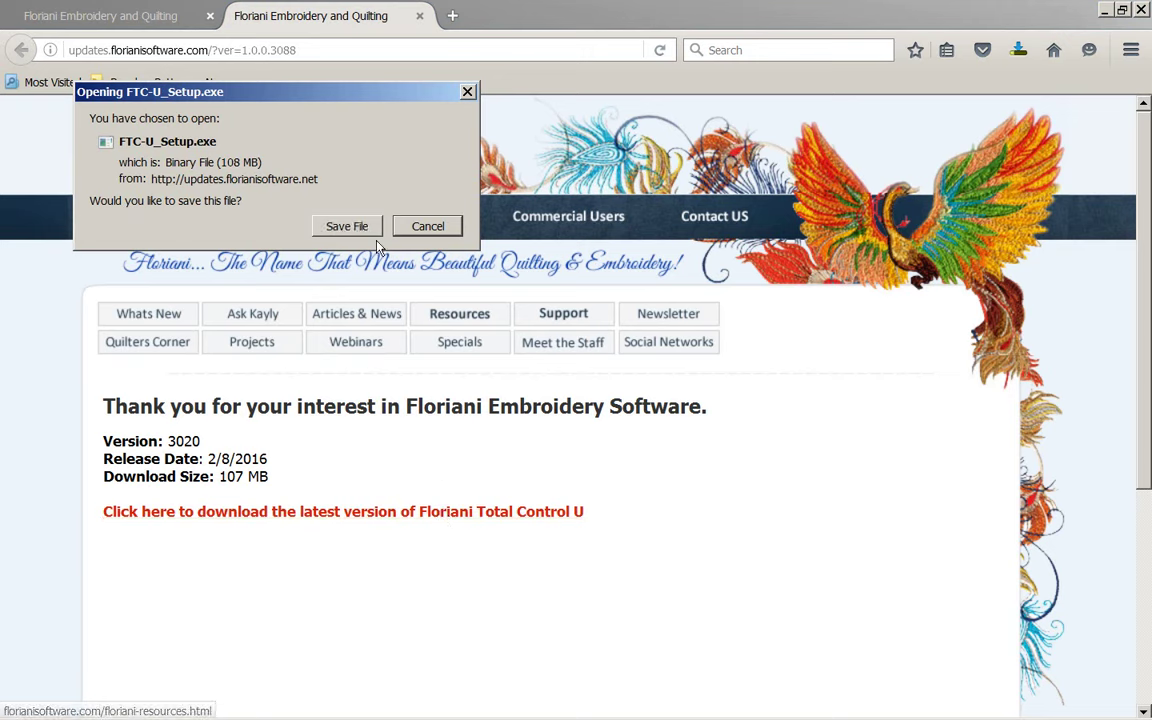
pyautogui.click(369, 226)
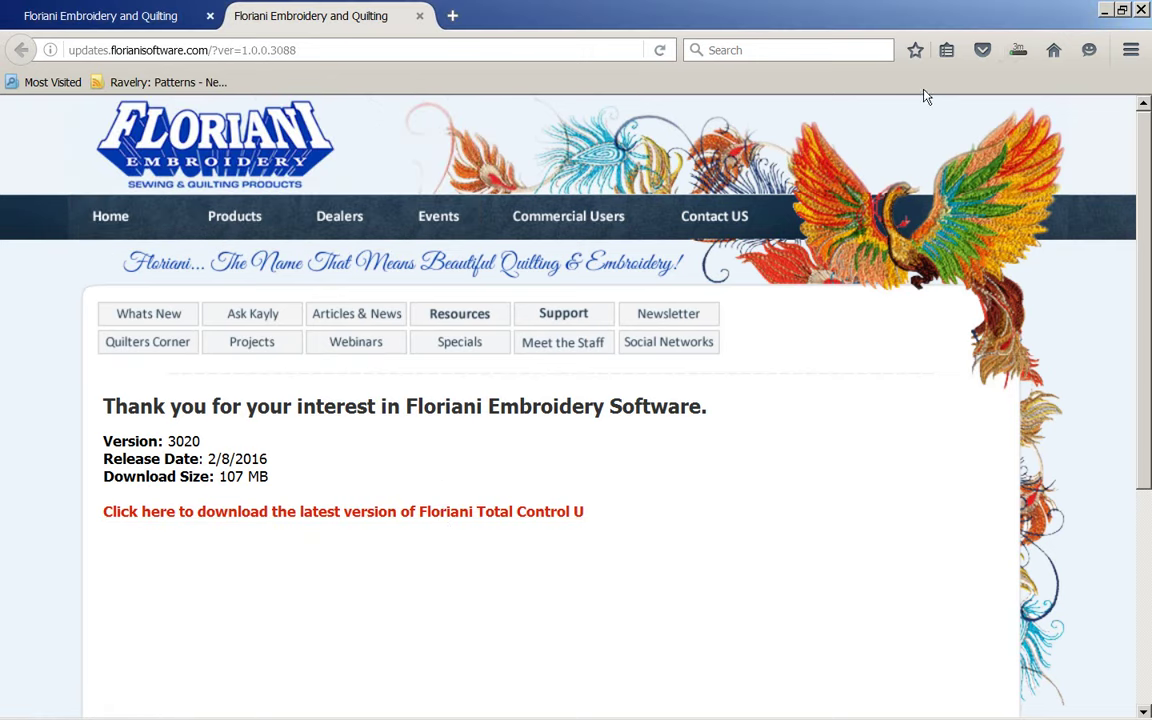
pyautogui.click(1018, 52)
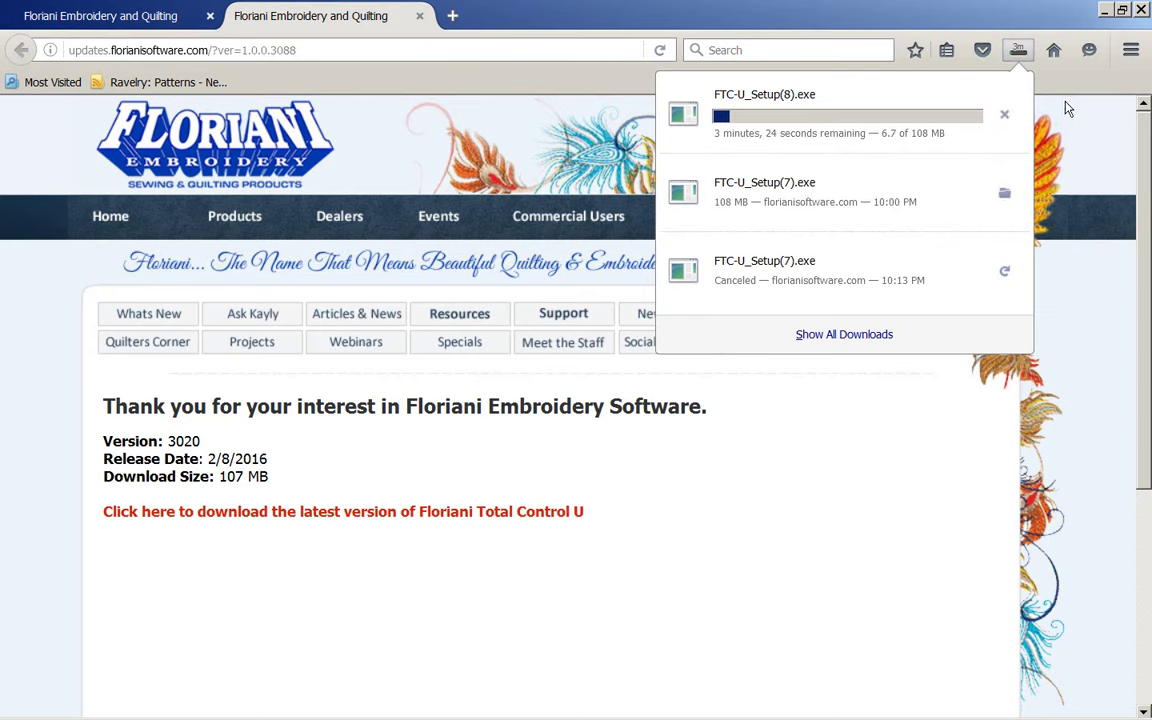
pyautogui.click(1004, 116)
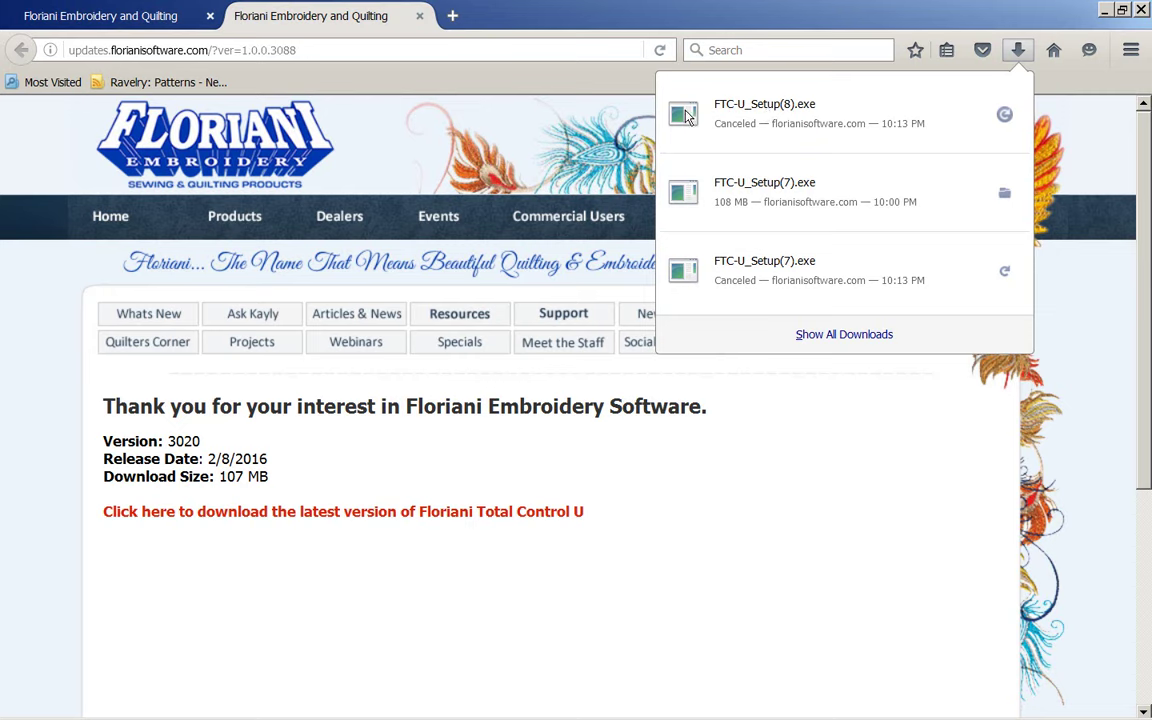
pyautogui.click(768, 190)
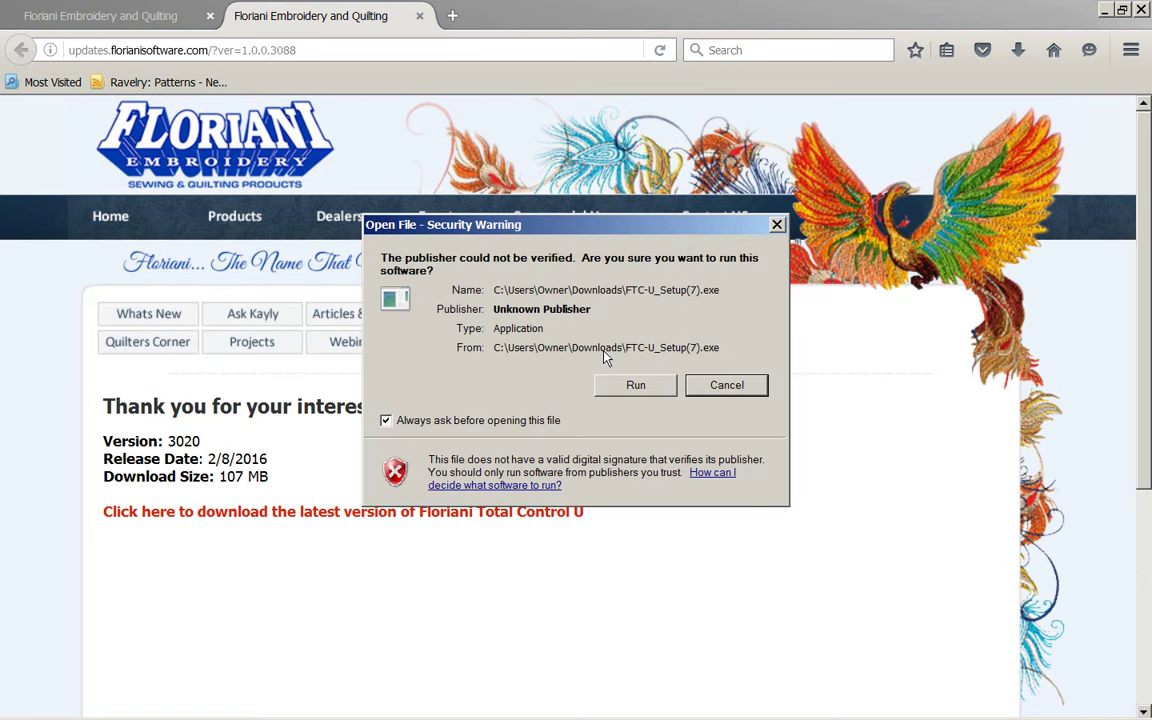
pyautogui.click(636, 386)
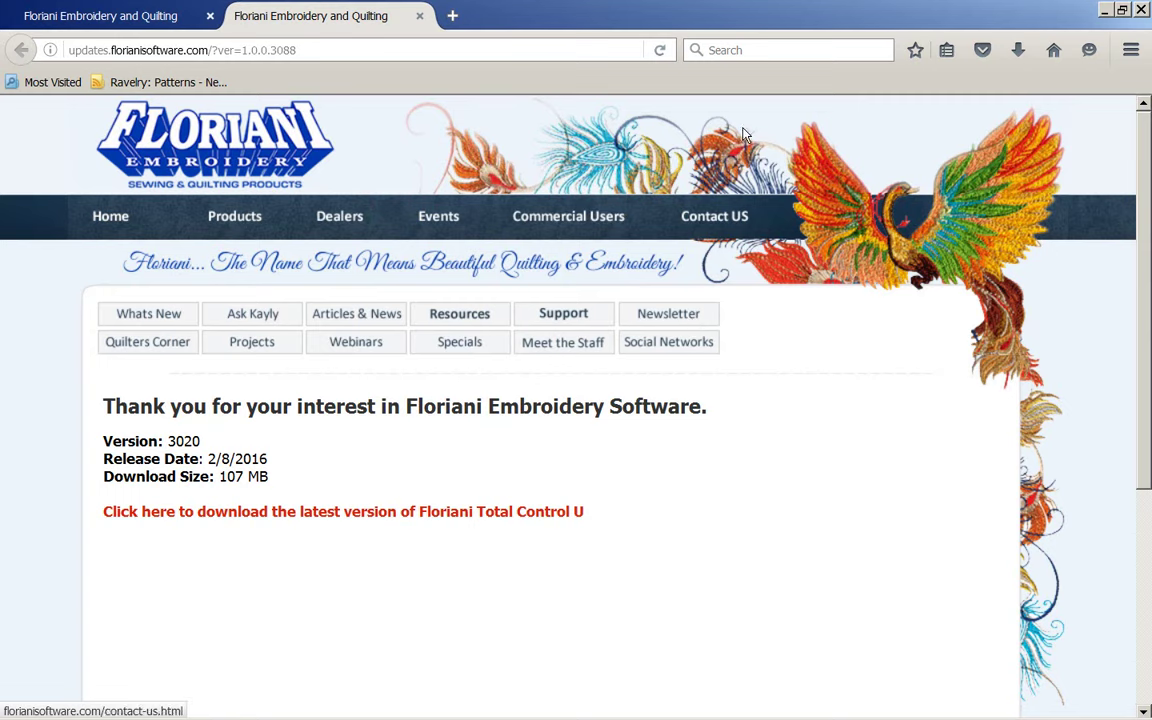
# Step: Restore Firefox and minimize Floriani Total Control U to uncover the desktop
pyautogui.click(1017, 51)
pyautogui.click(1010, 15)
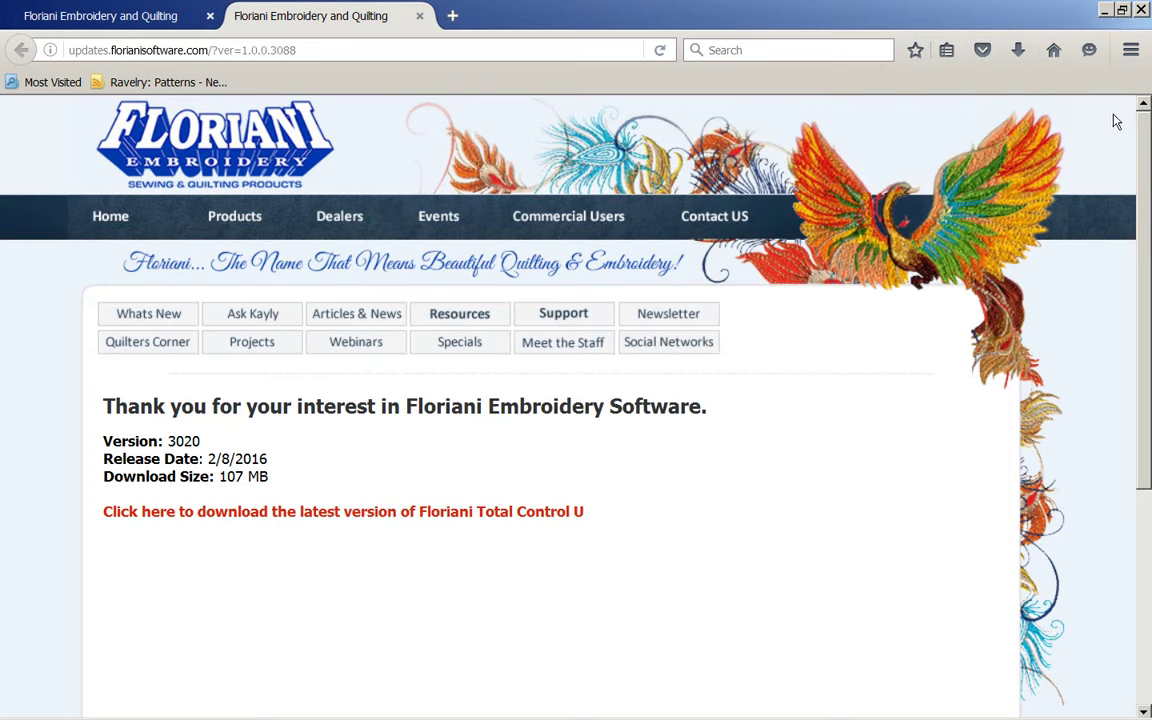
pyautogui.click(1122, 10)
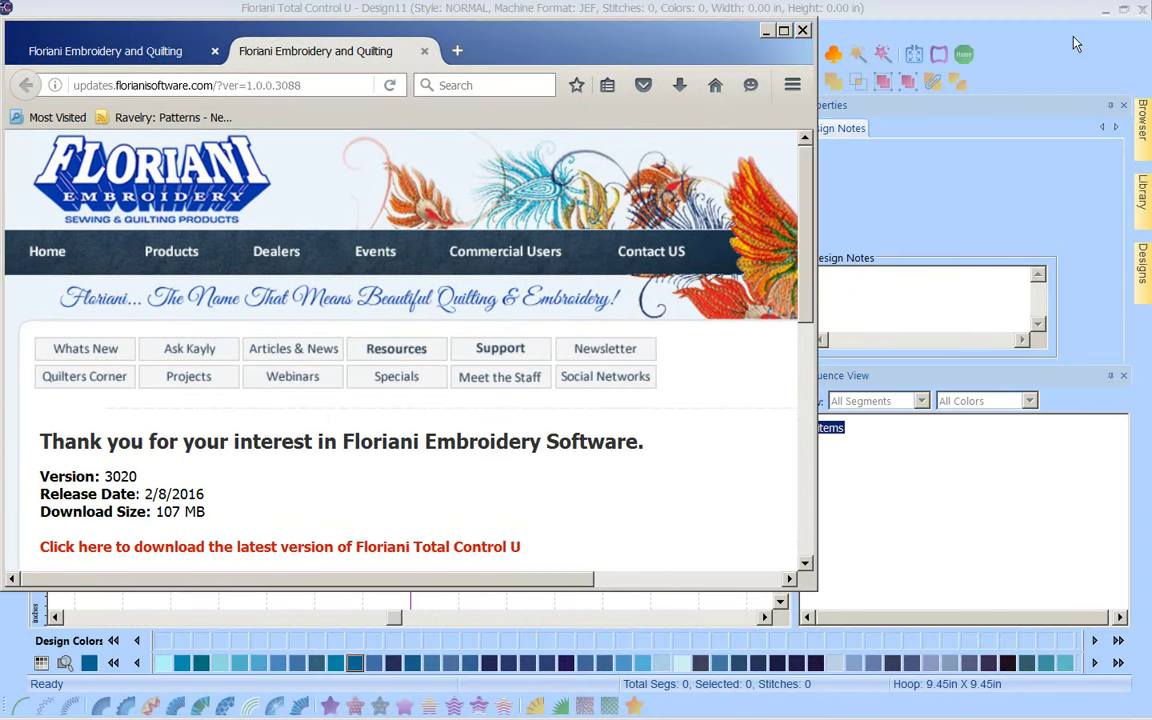
pyautogui.click(1105, 9)
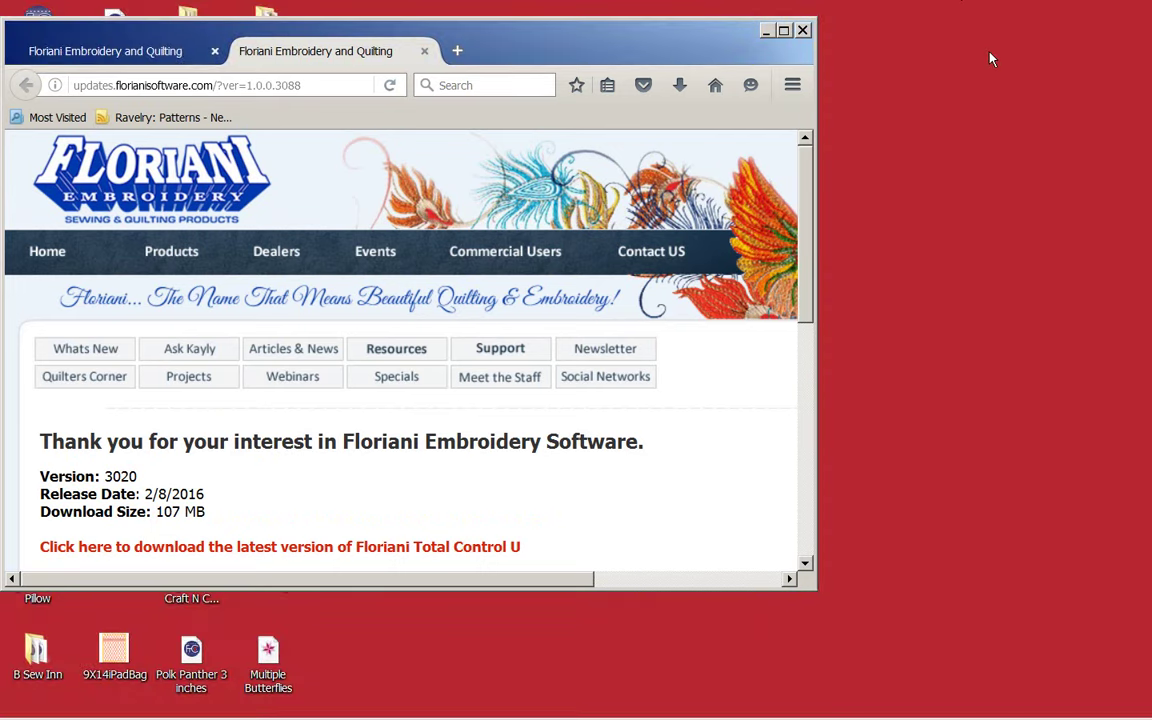
pyautogui.click(941, 289)
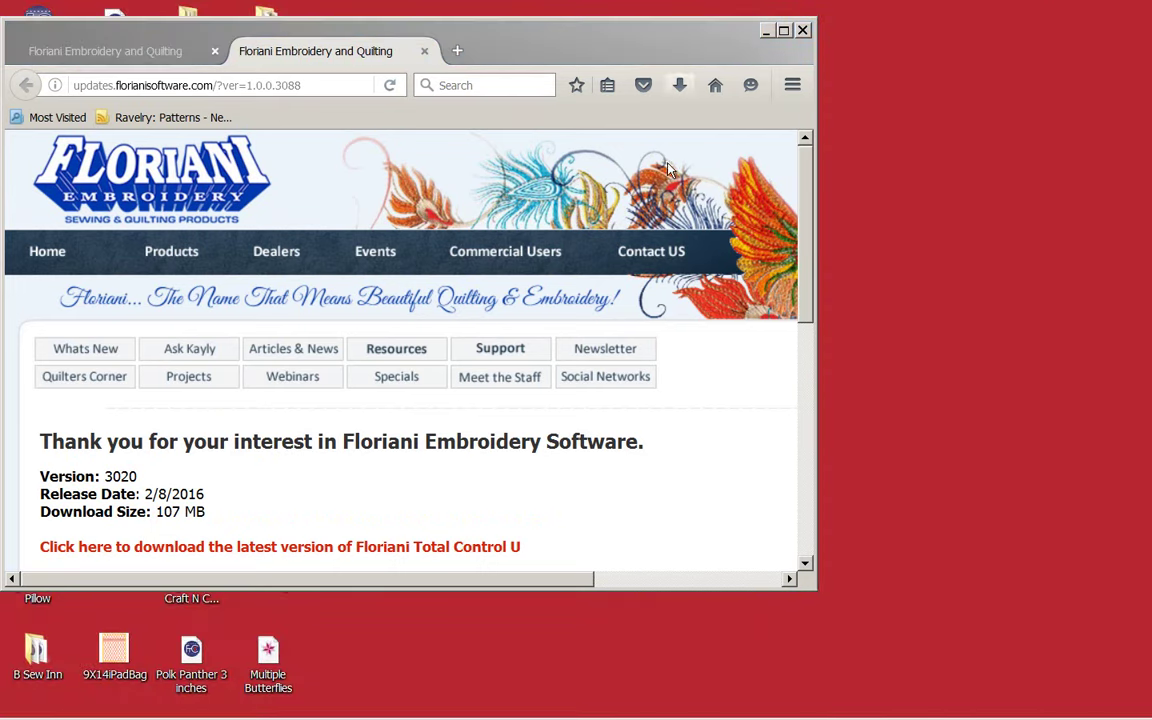
# Step: Drag FTC-U_Setup(7).exe from Downloads onto the desktop, then close Firefox with both tabs
pyautogui.click(681, 88)
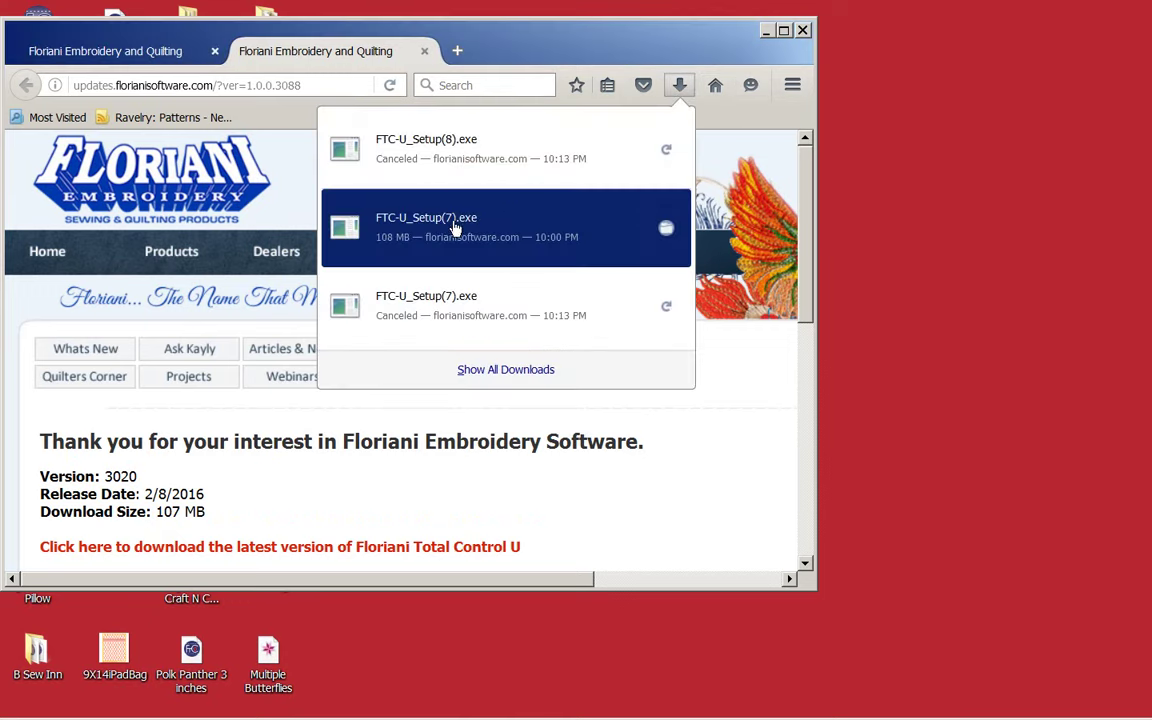
pyautogui.click(1033, 344)
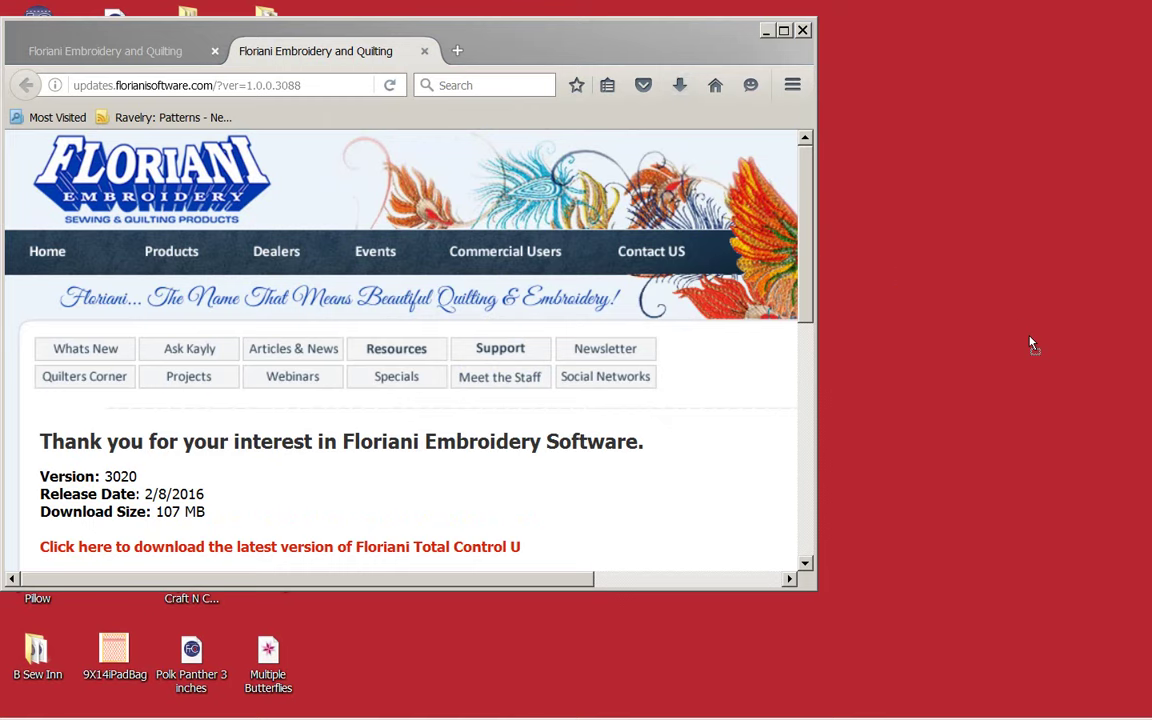
pyautogui.click(802, 31)
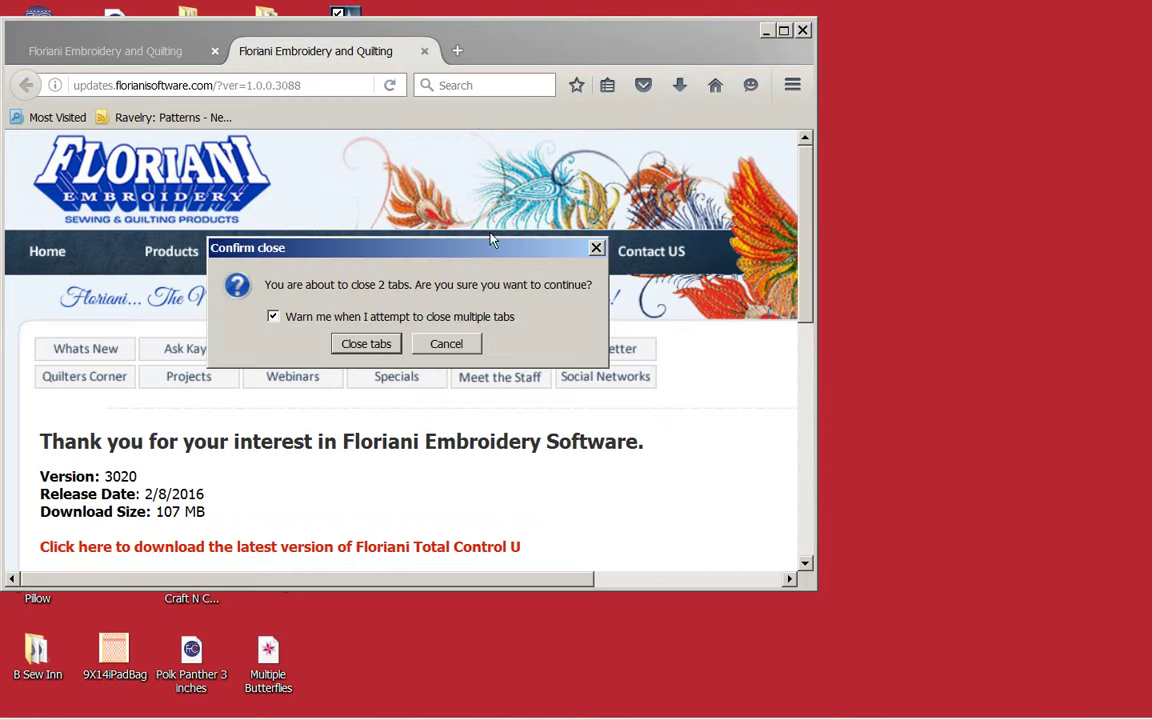
pyautogui.click(390, 343)
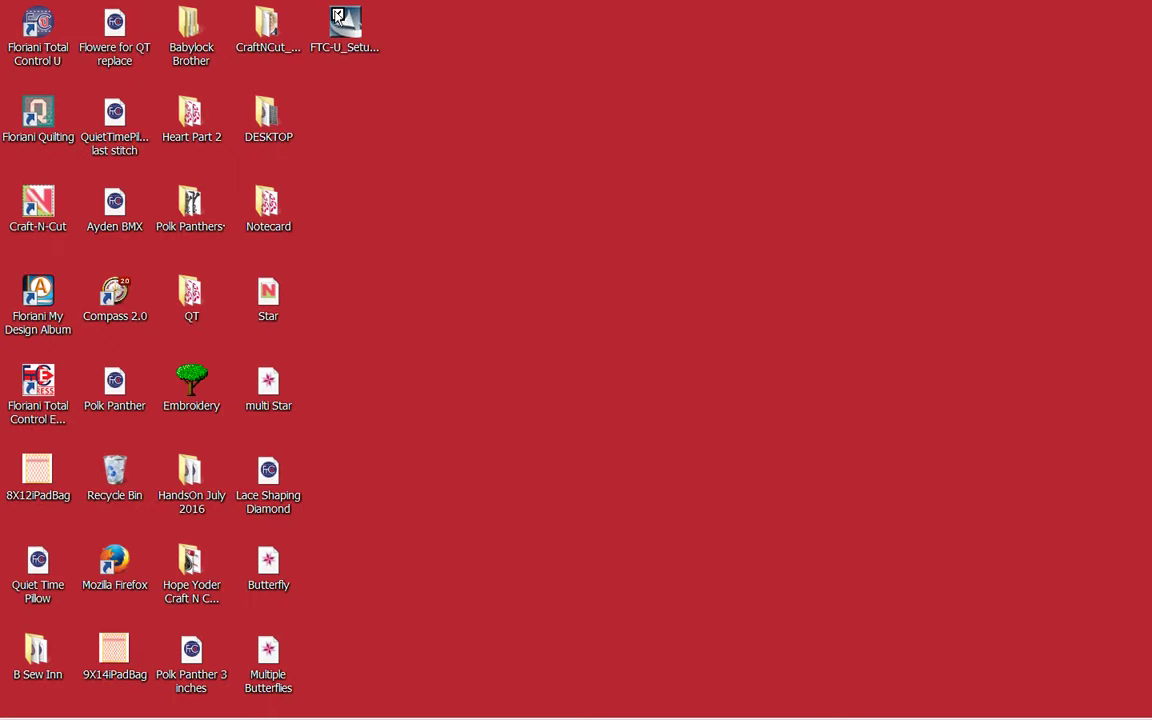
# Step: Launch FTC-U_Setup(7).exe from the desktop and close the unverified-publisher security warning
pyautogui.click(338, 16)
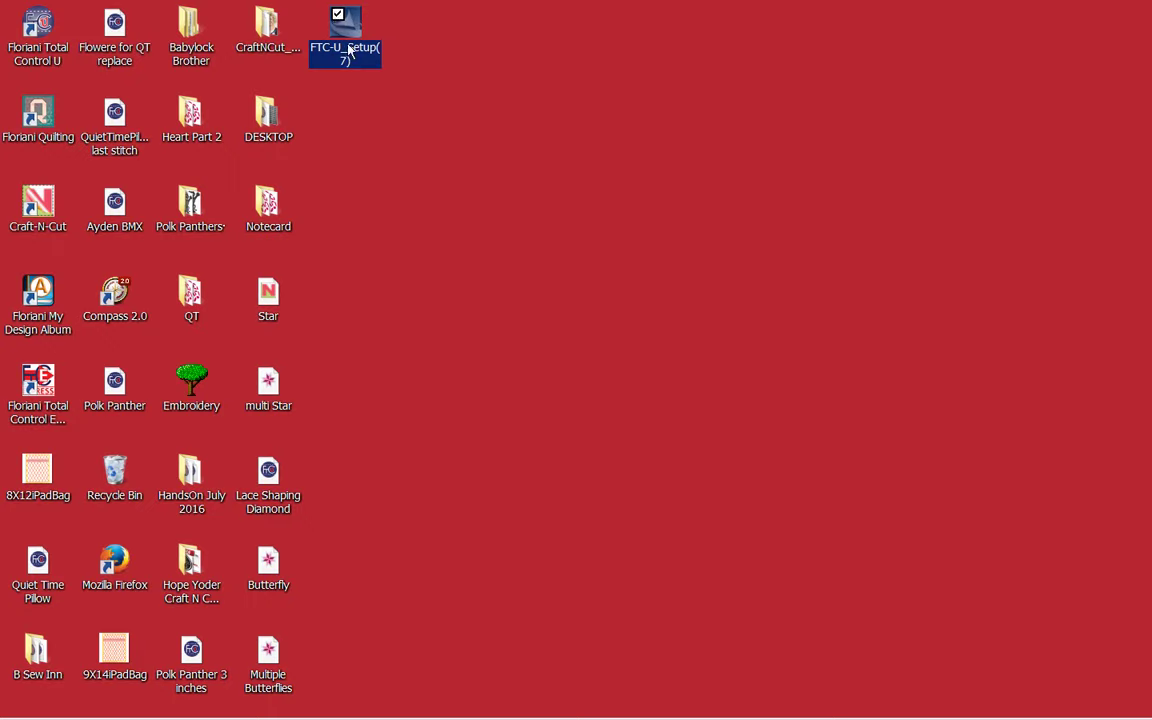
pyautogui.doubleClick(341, 17)
pyautogui.click(342, 17)
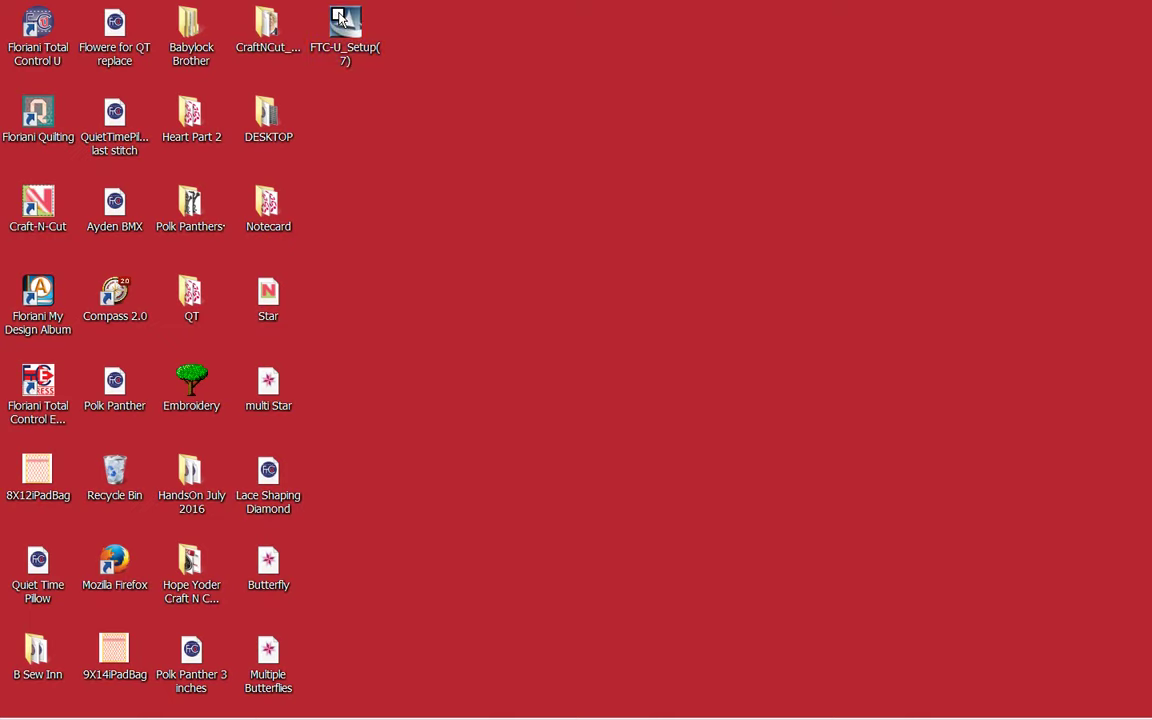
pyautogui.doubleClick(334, 46)
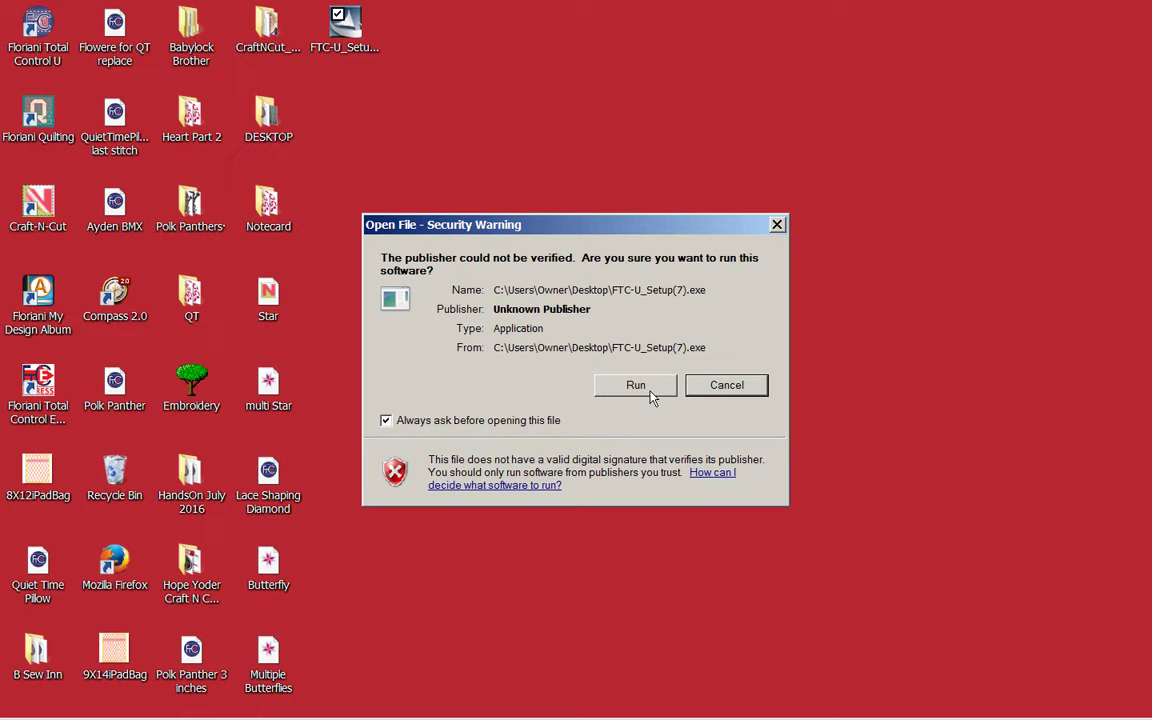
pyautogui.click(778, 225)
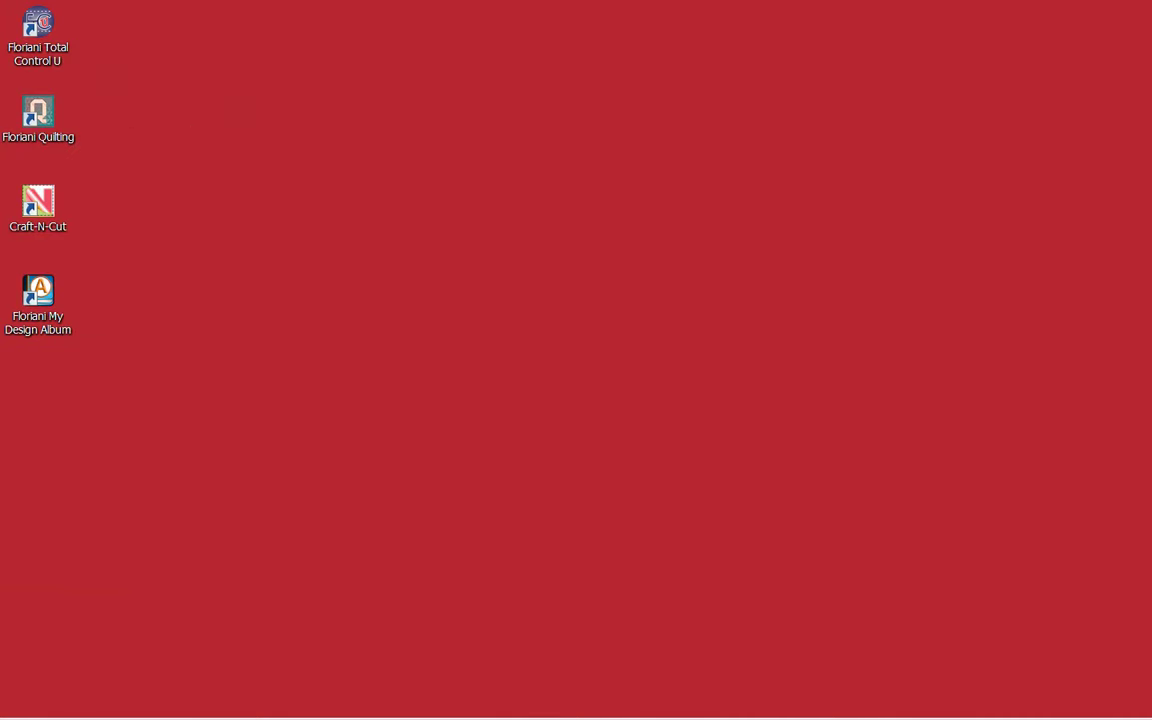
# Step: Restore Floriani Total Control U from the taskbar to show the blank Design11 page
pyautogui.click(268, 697)
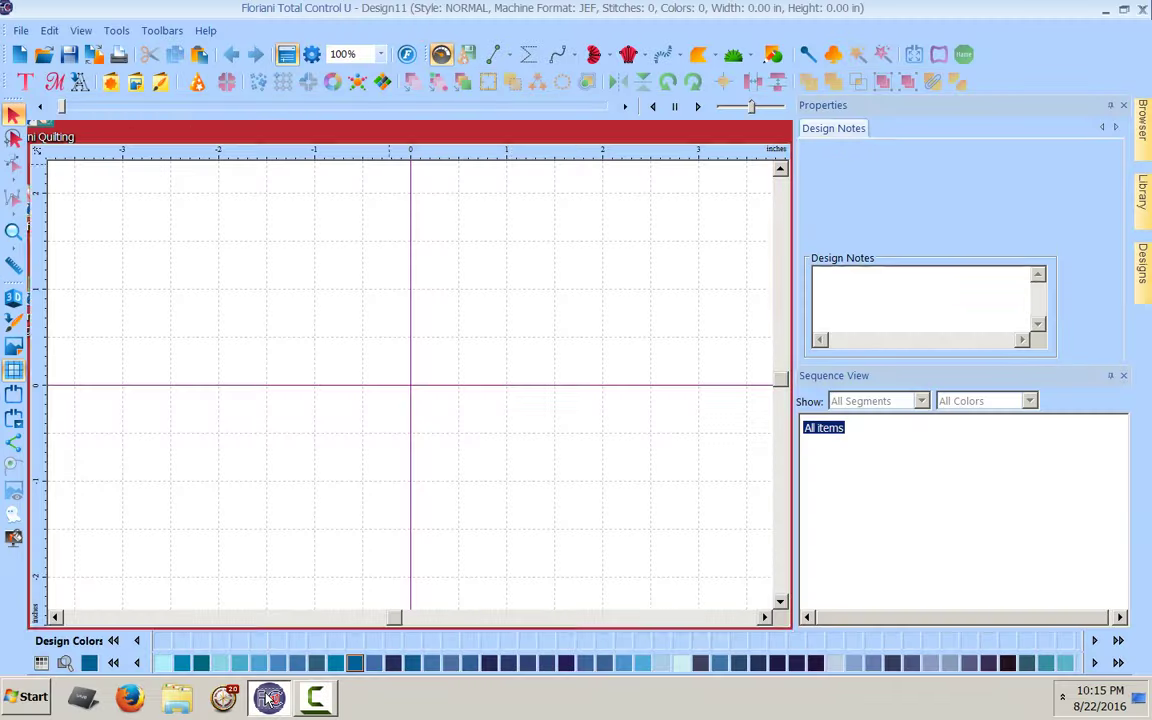